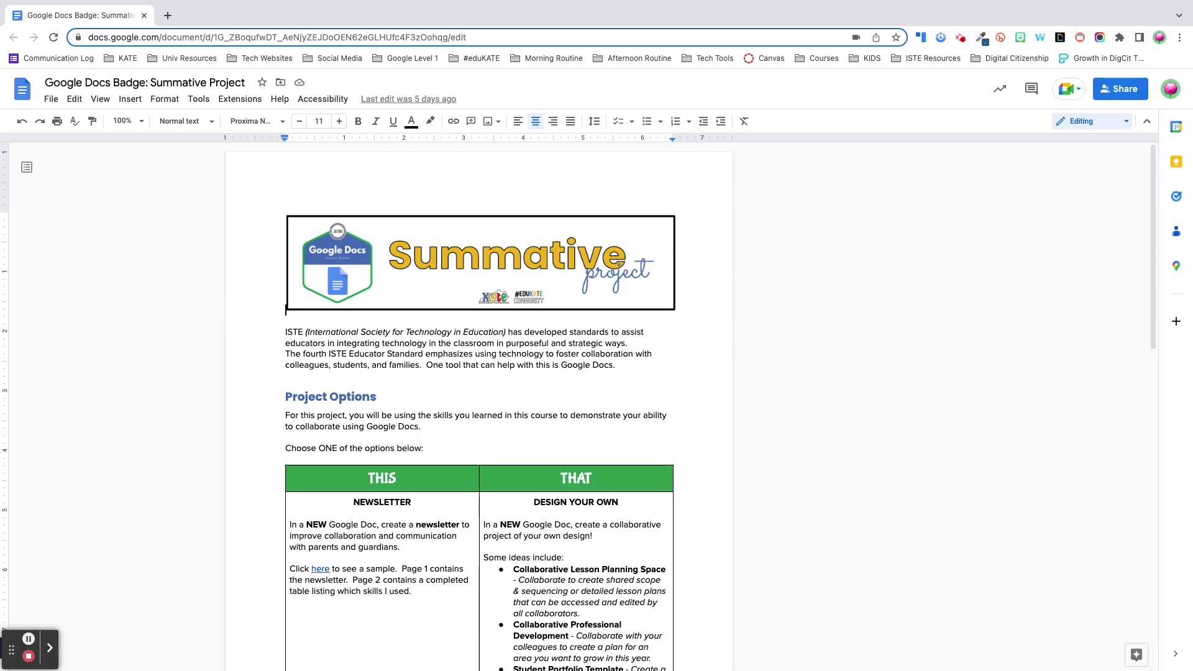
- Add the four contacts from the KATE label as Editor recipients in the sharing dialog
left_click(1120, 89)
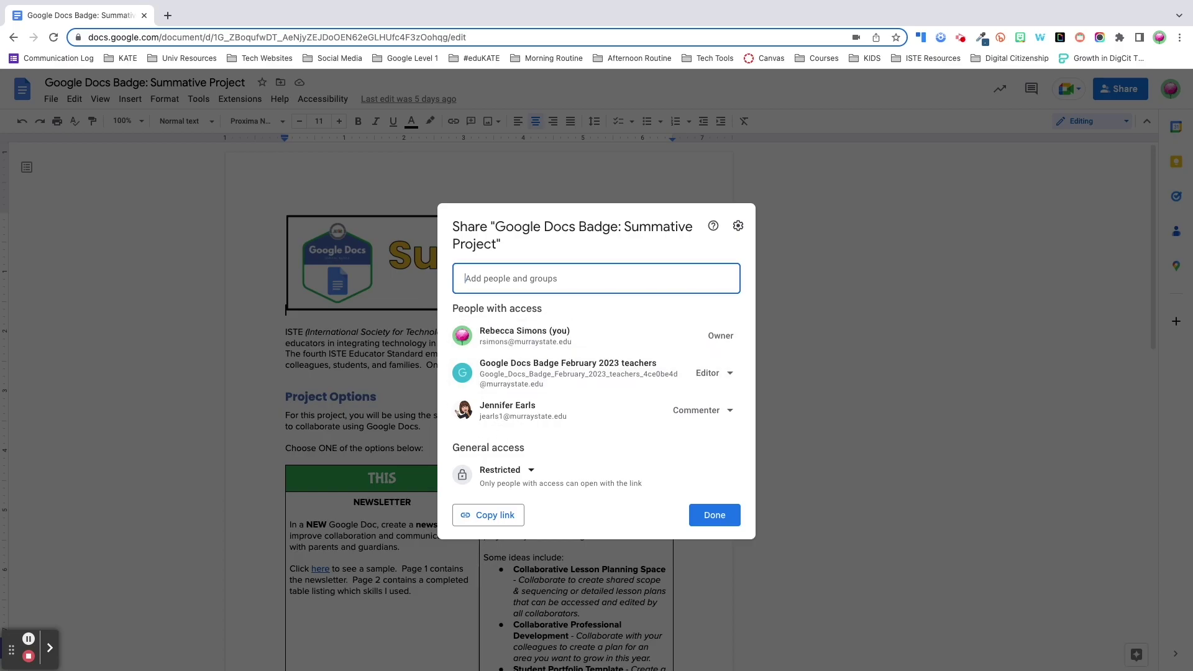
left_click(50, 648)
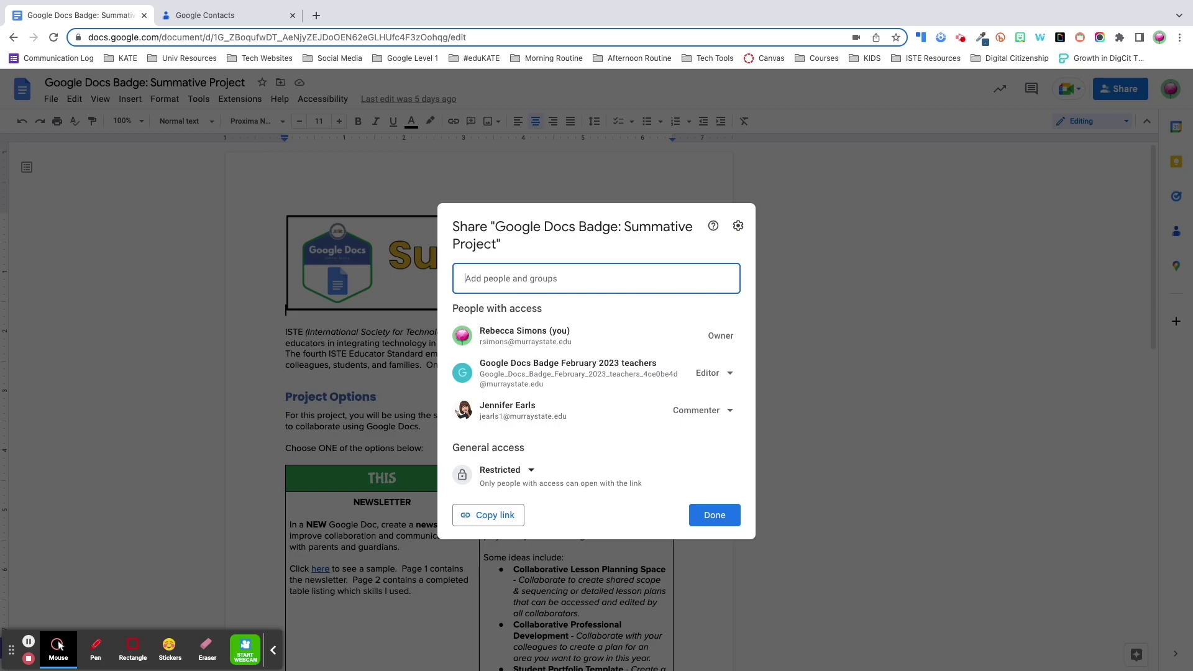
type("KATE")
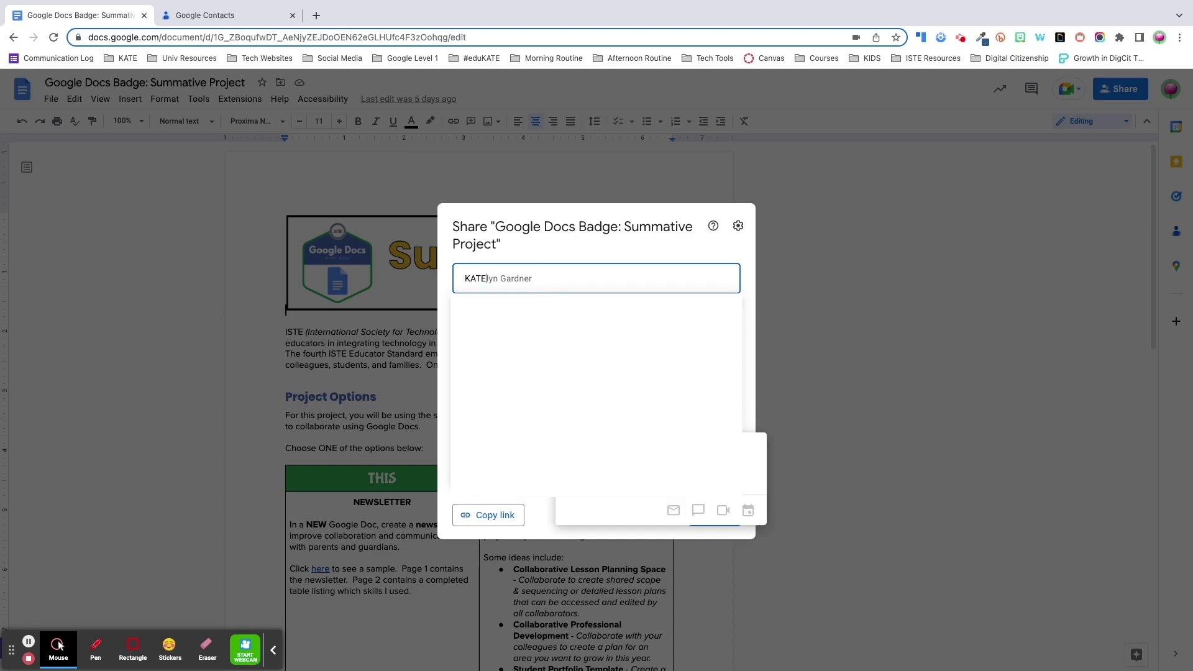
left_click(547, 430)
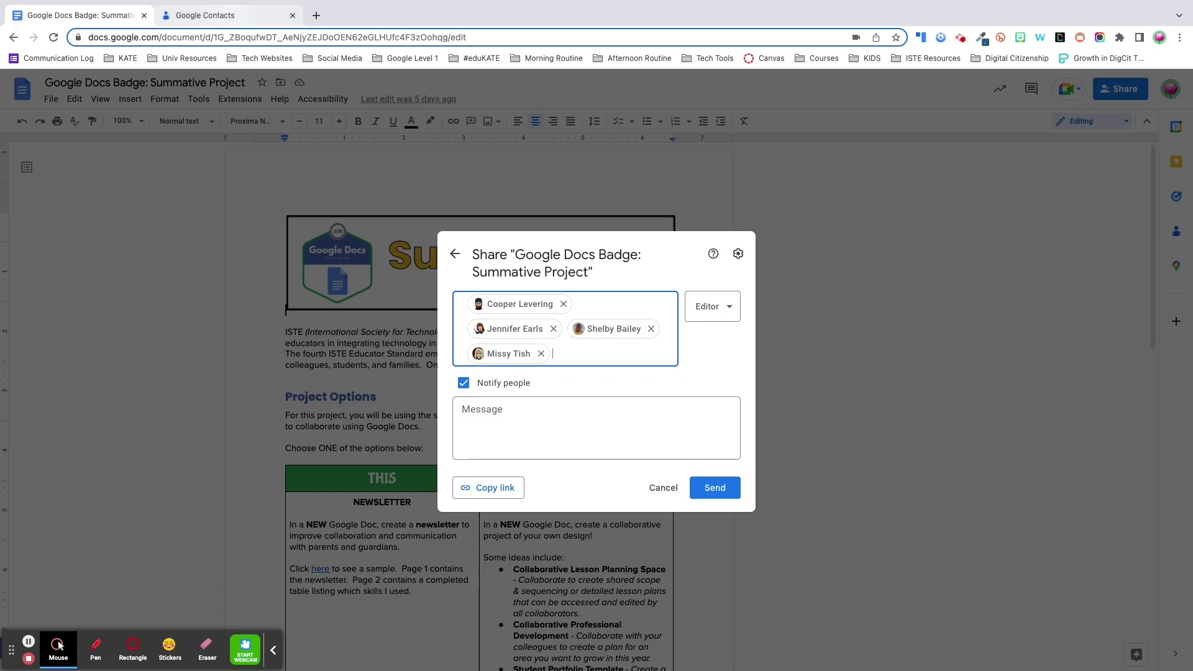
key("ctrl+Tab")
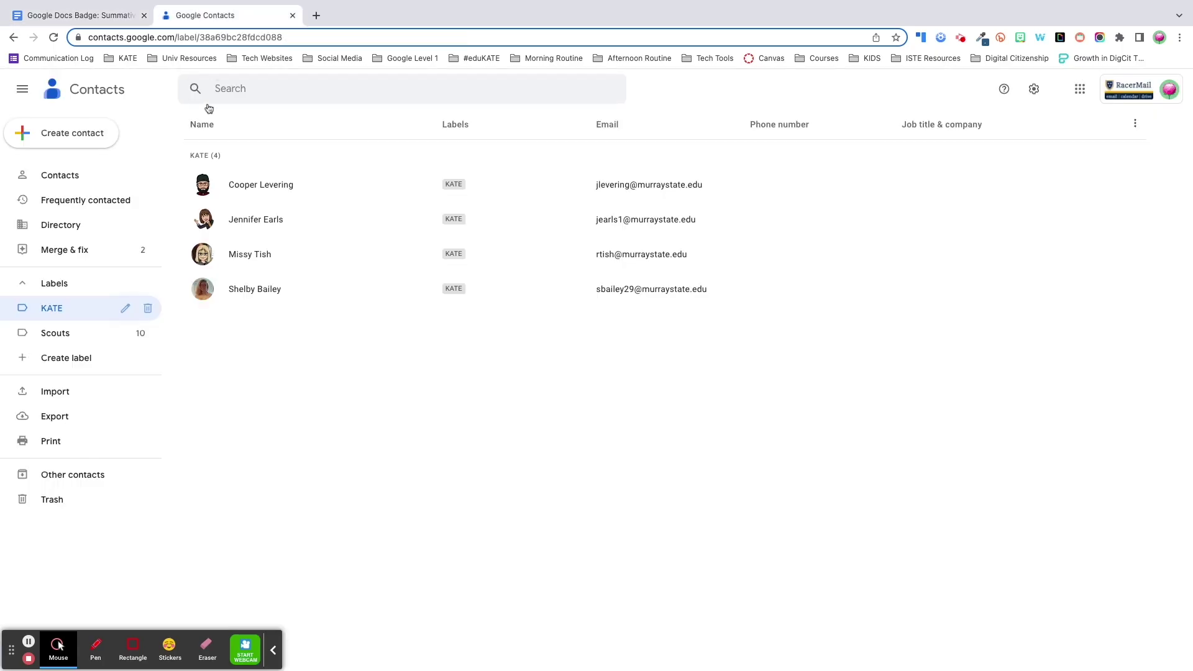
- Create a new contact label named 'Grade Level Team'
left_click(63, 361)
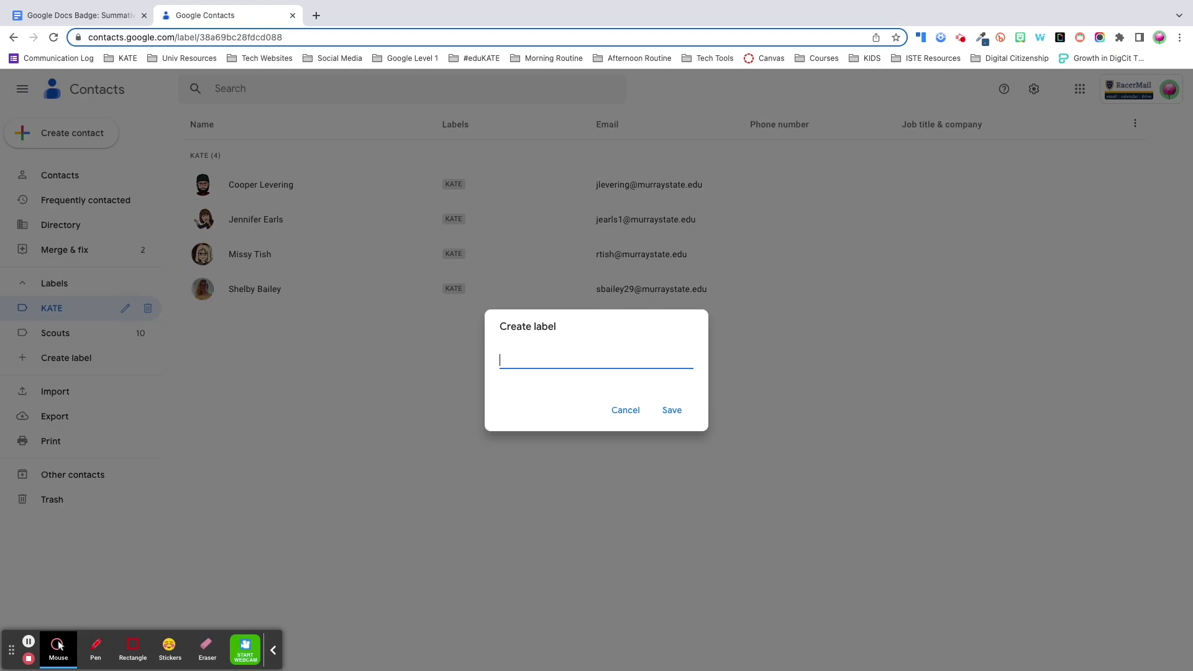
type("Grade Level Team")
key("Return")
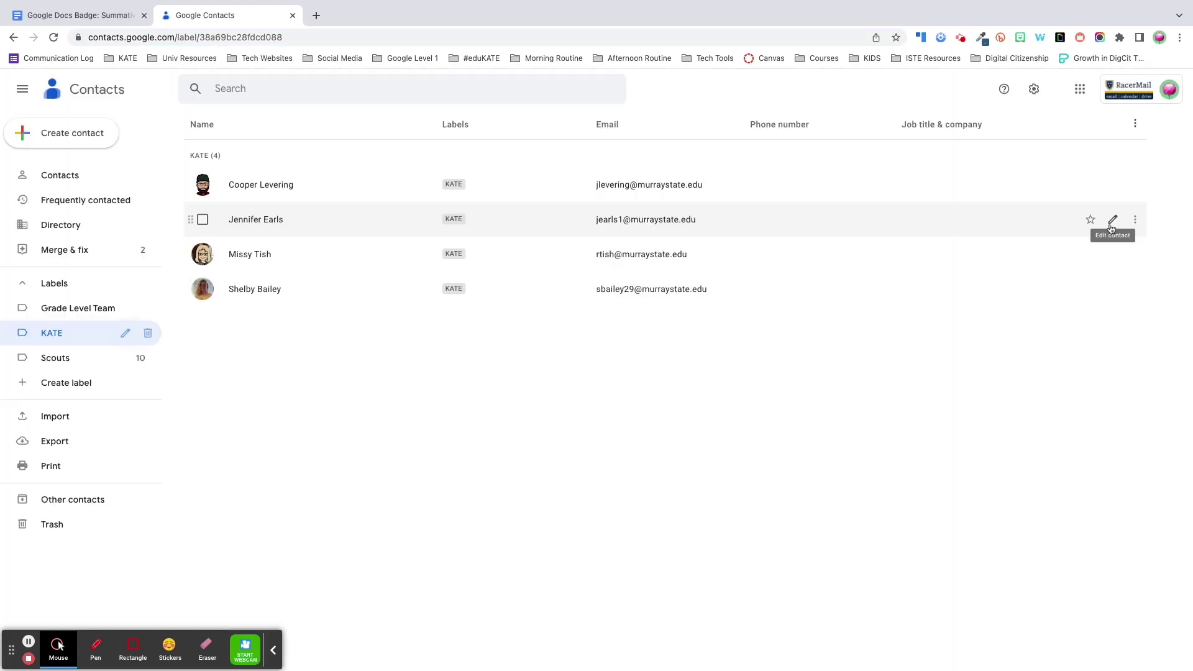
- Add one of the KATE contacts to the Grade Level Team label
left_click(1112, 220)
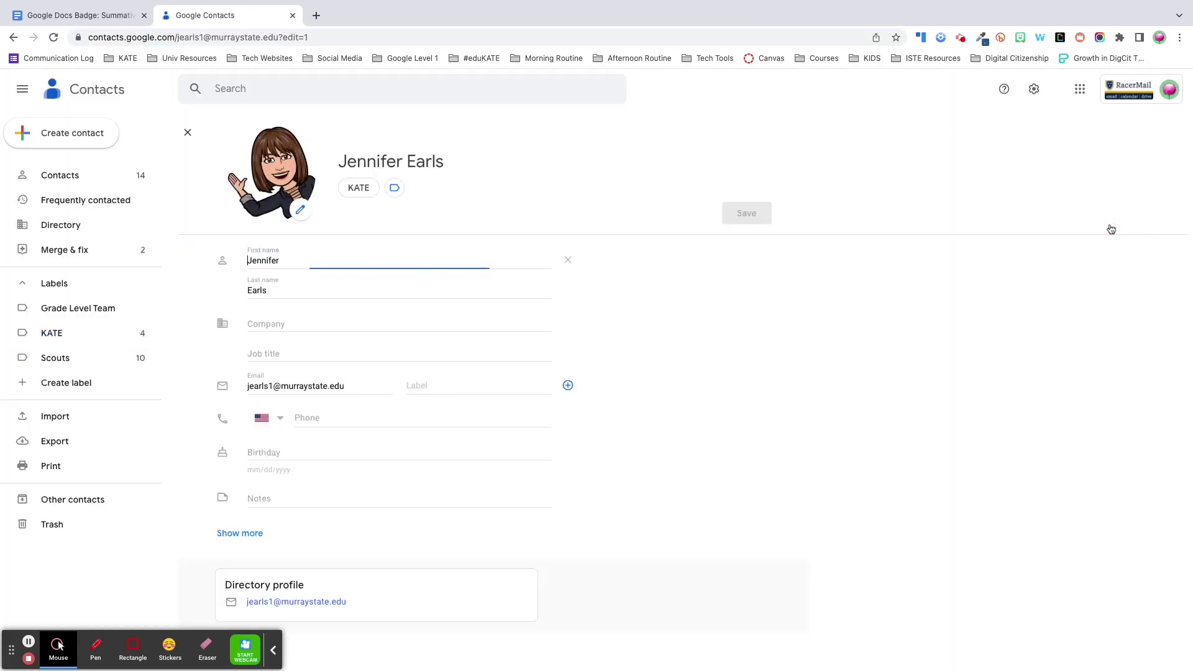
left_click(401, 190)
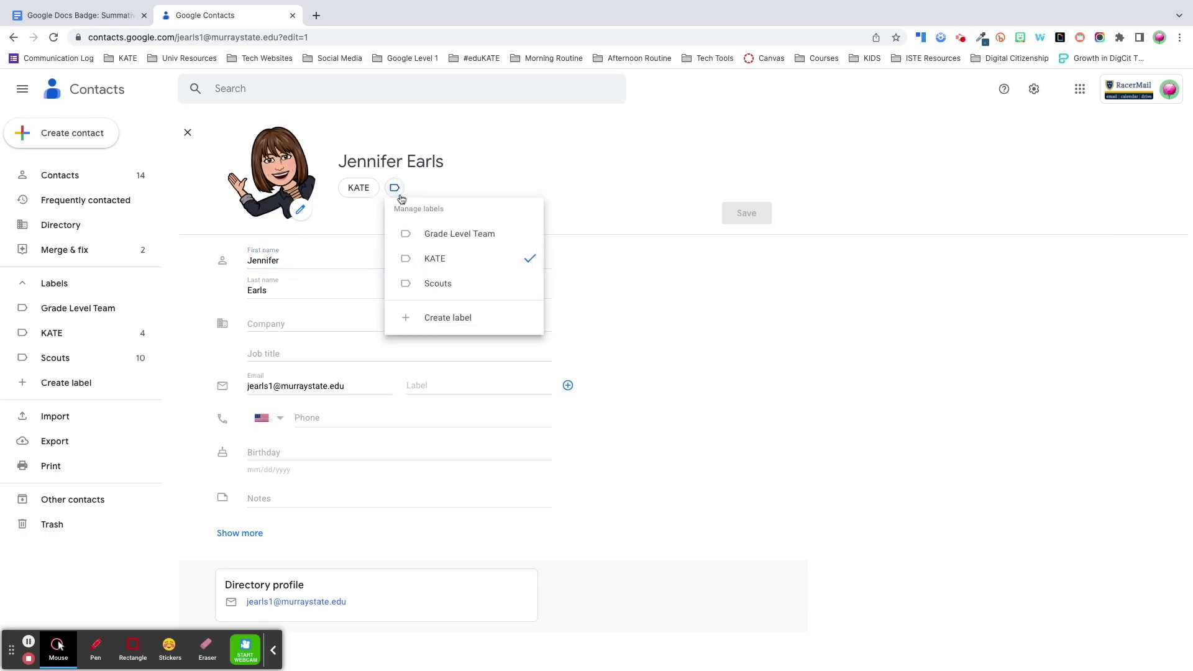
left_click(463, 235)
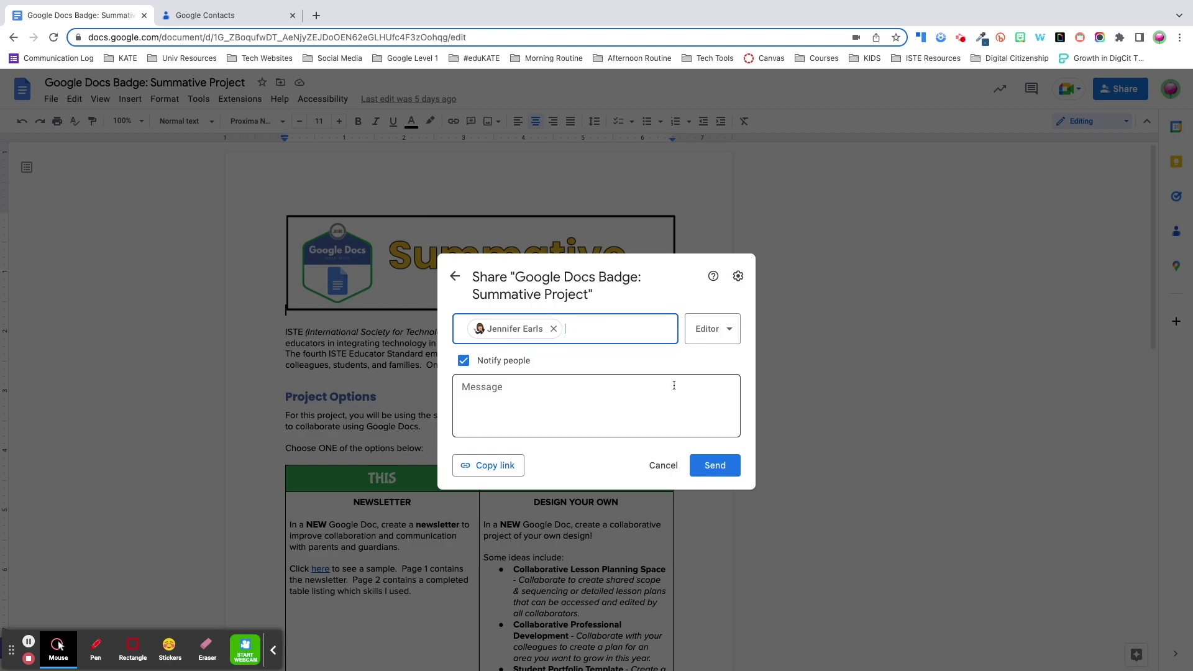
- Make the new collaborator's editor access expire after 30 days
left_click(728, 331)
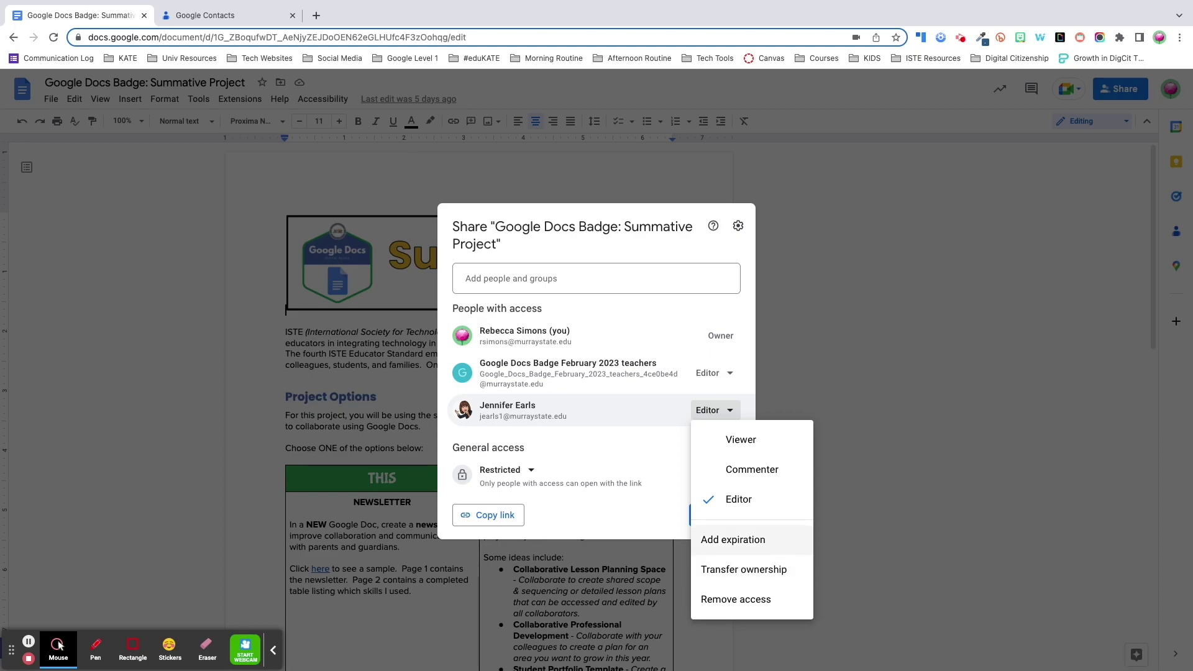
left_click(784, 541)
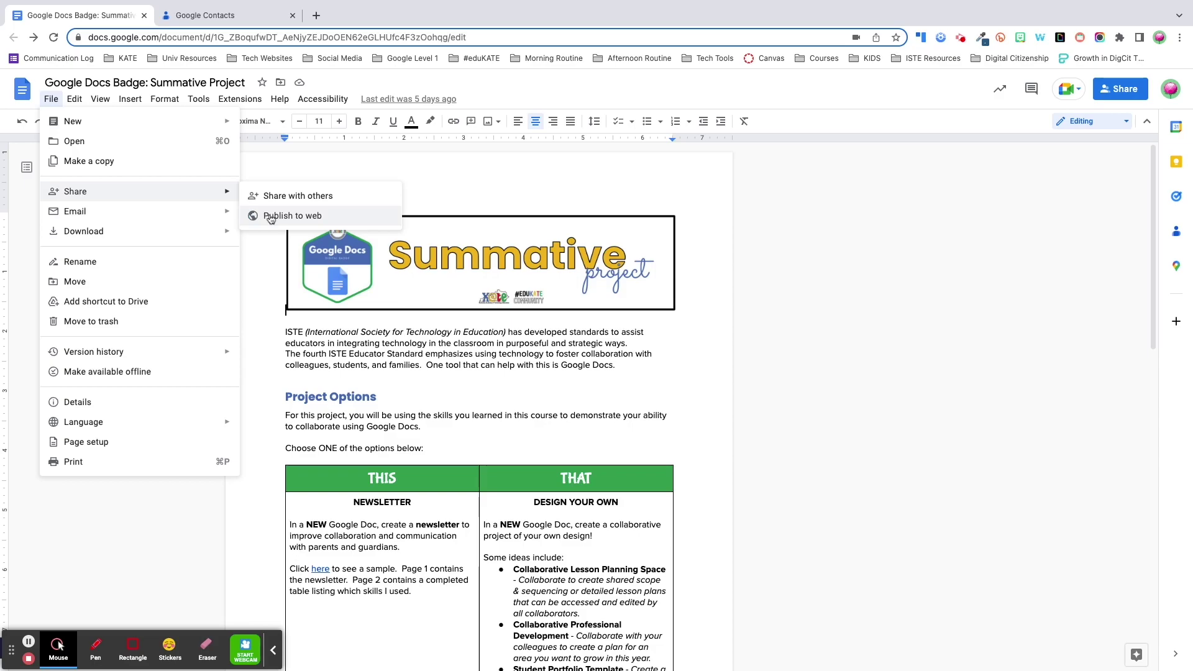
- Publish the document to the web and scroll through the published copy in its tab
left_click(358, 224)
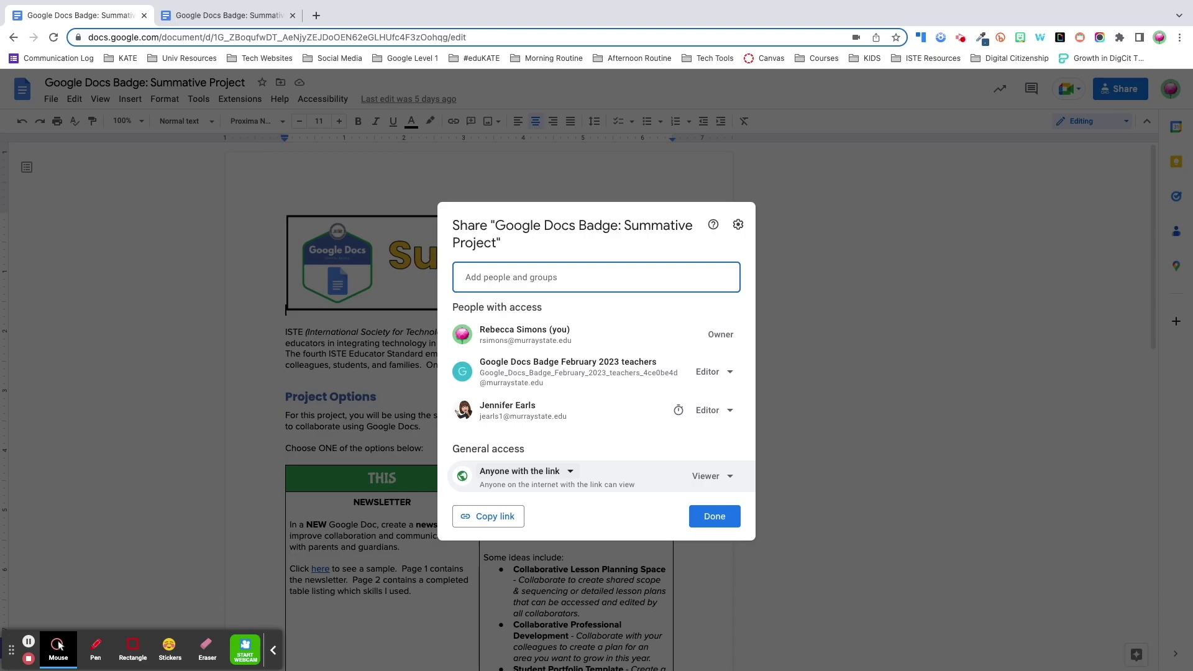
left_click(731, 525)
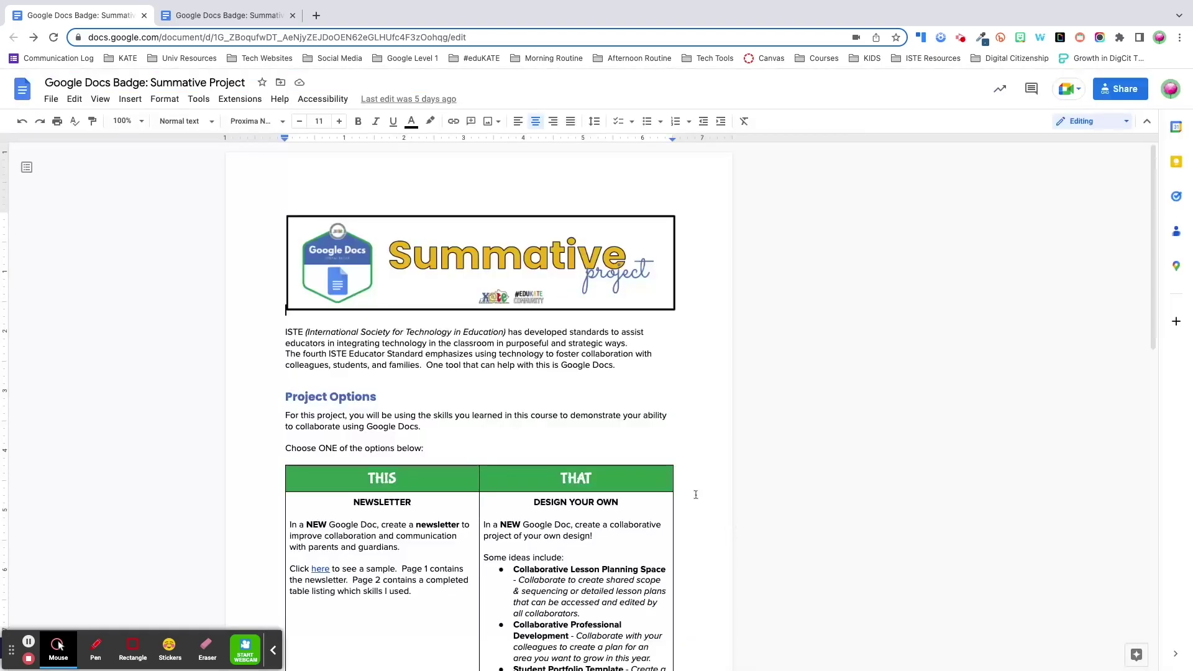
left_click(204, 15)
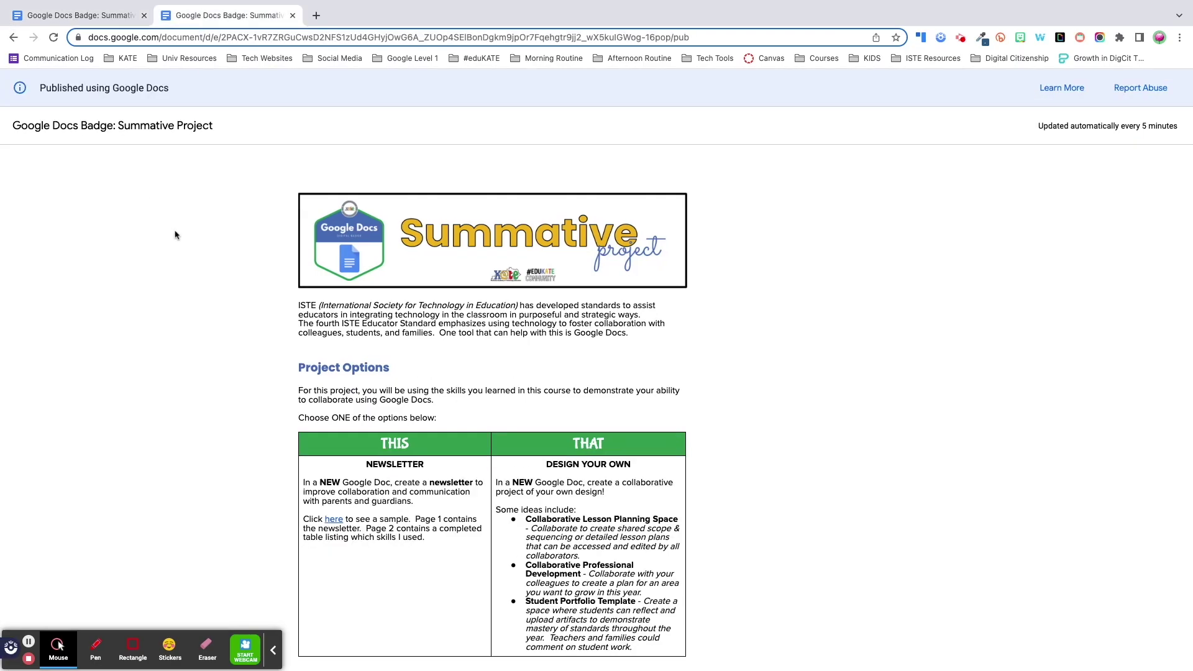
scroll(251, 363, "down", 1)
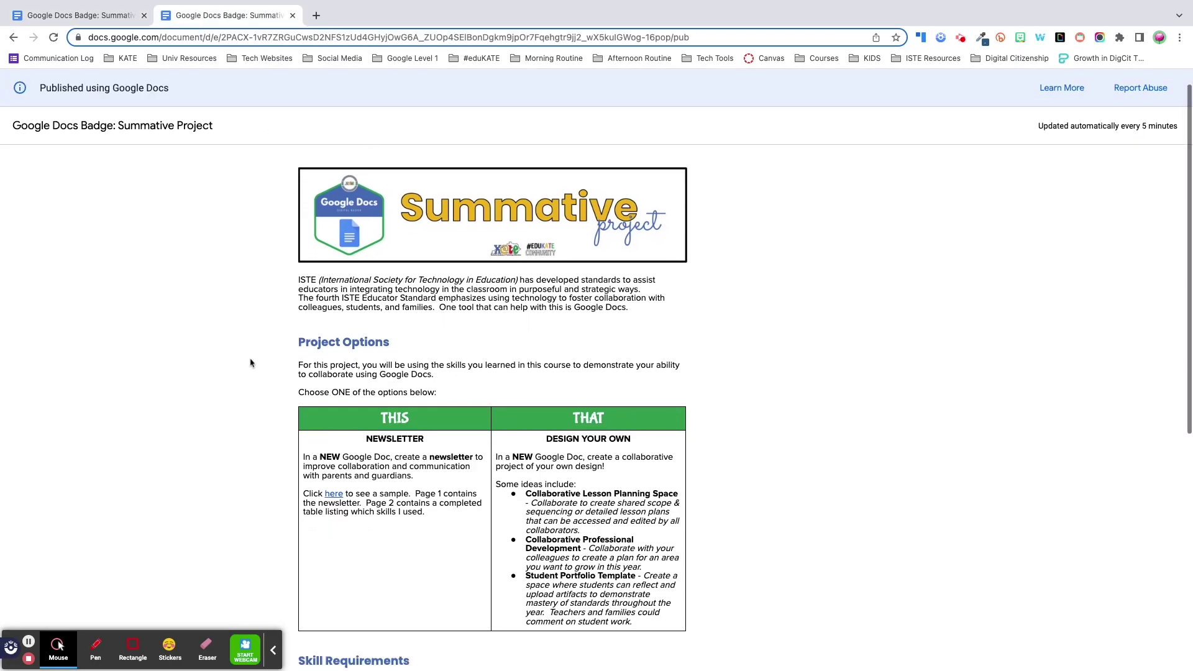
scroll(251, 363, "down", 6)
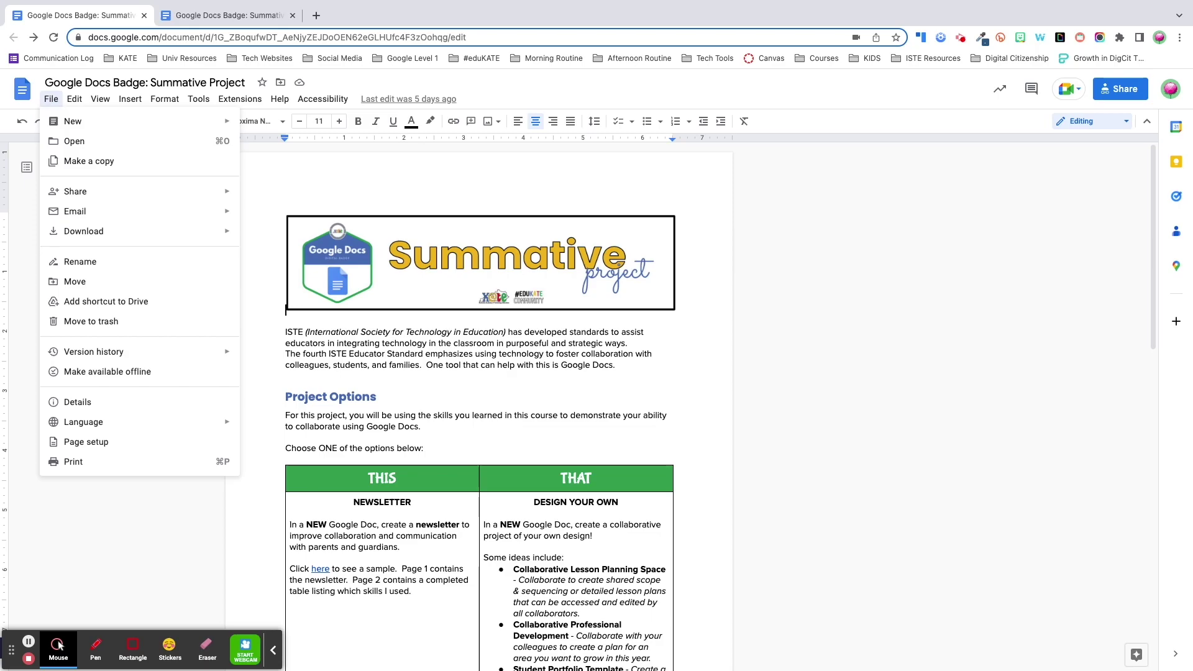
- Browse the File > Download format options
mouse_move(98, 238)
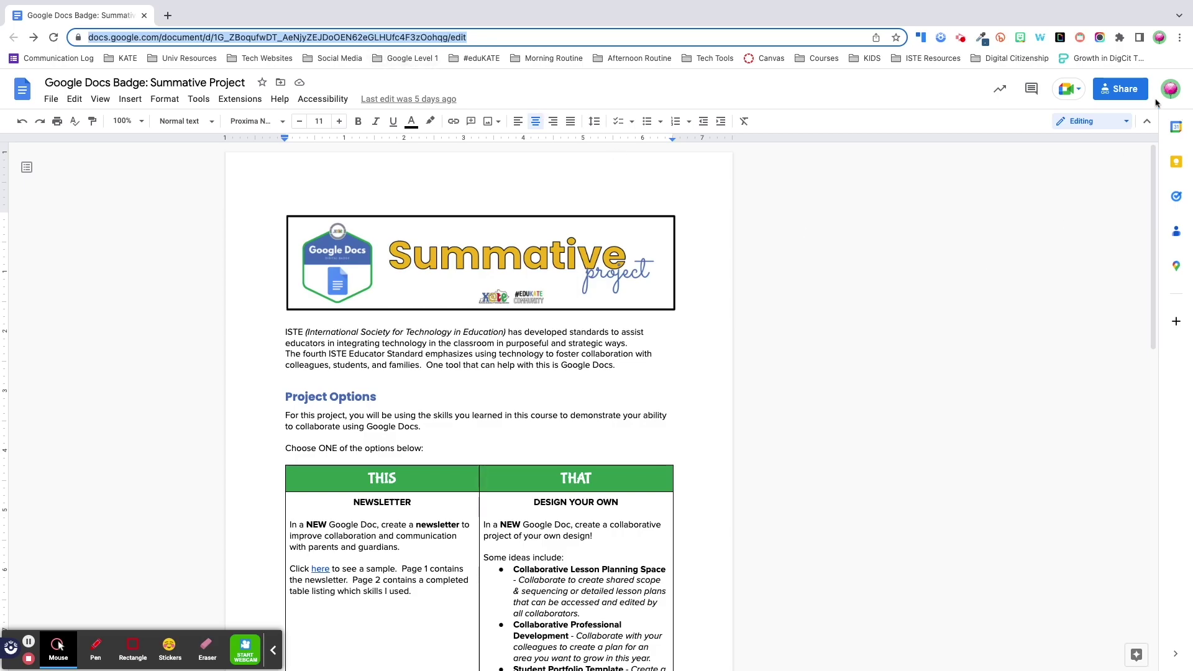
- Keep the document's link access set to anyone with the link
left_click(1123, 90)
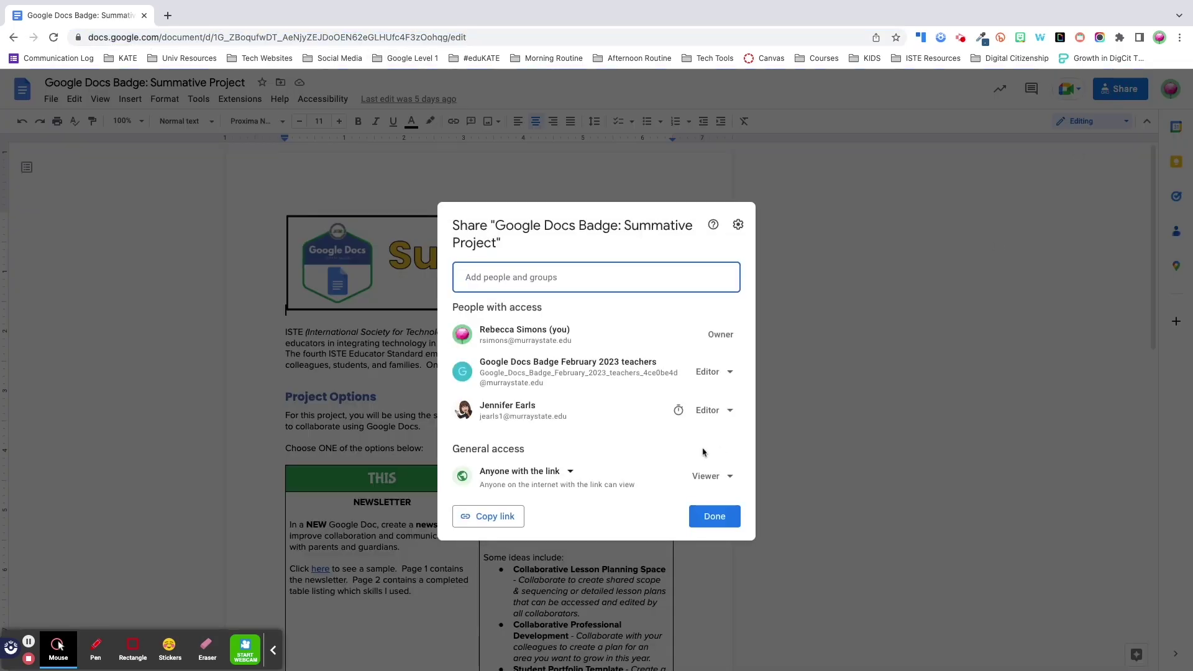
left_click(571, 472)
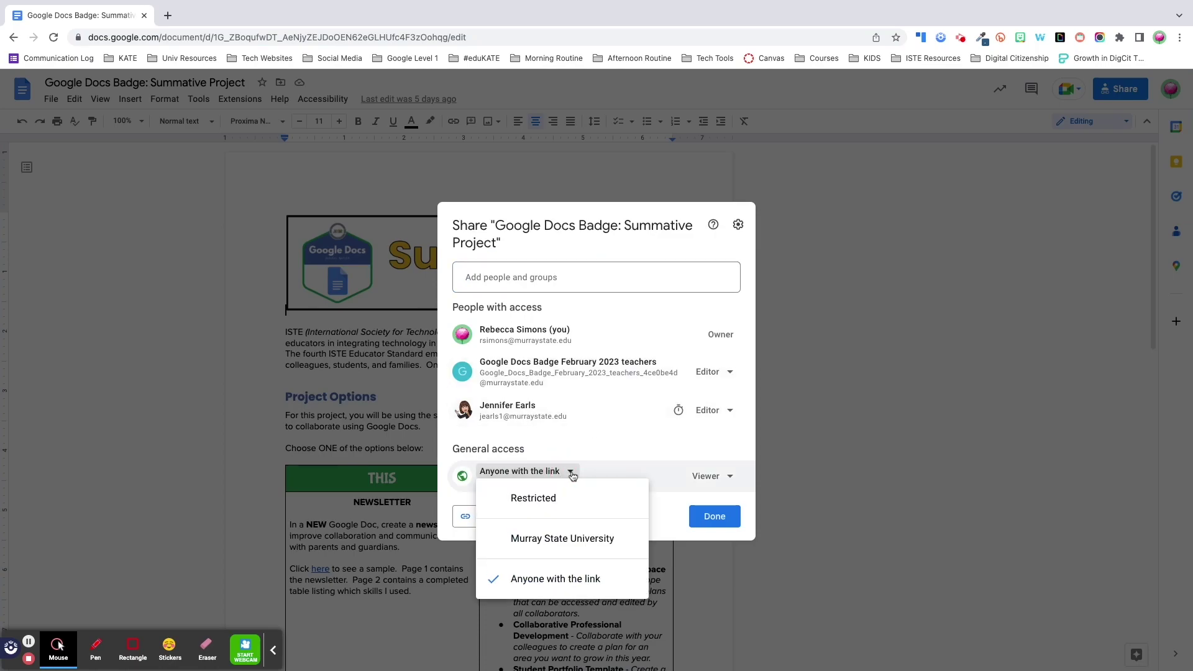
left_click(571, 474)
left_click(723, 515)
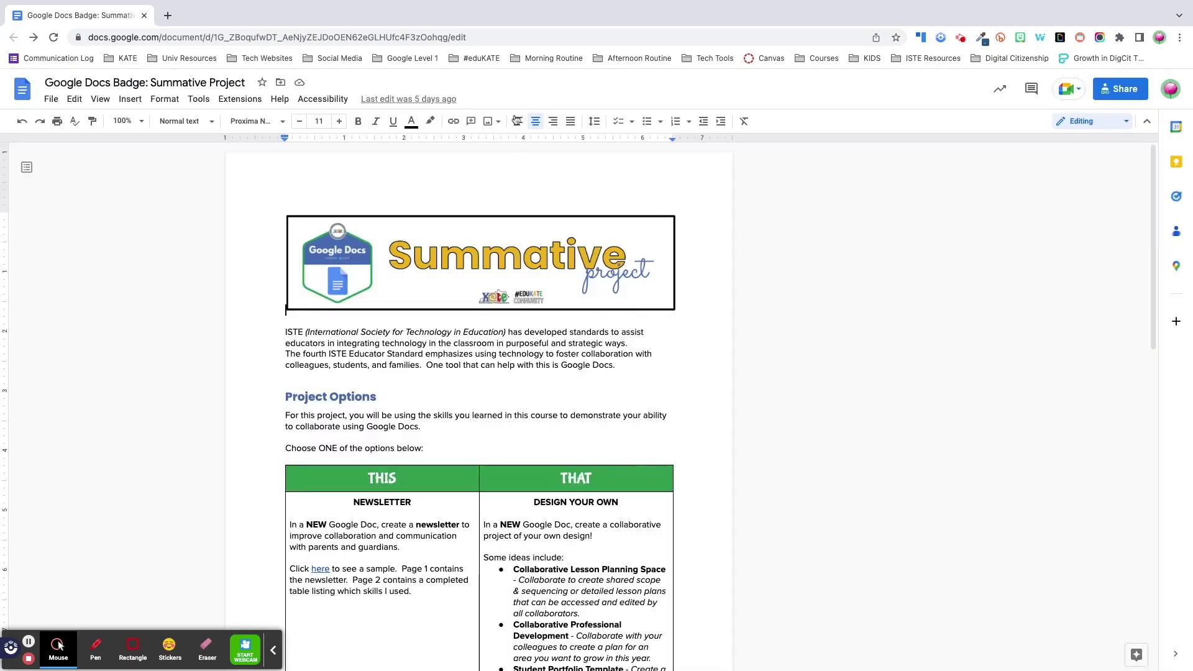
- Change the document URL ending from 'edit' to 'copy' to load the Copy document page
left_click(484, 40)
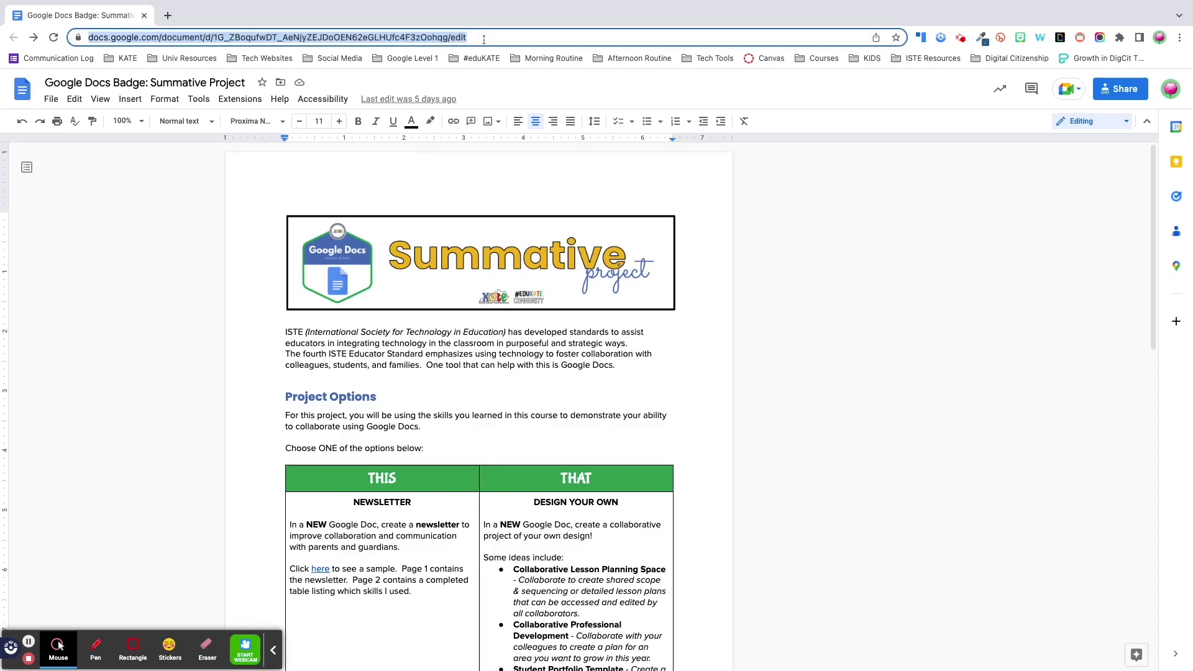
left_click(484, 39)
left_click_drag(497, 38, 482, 39)
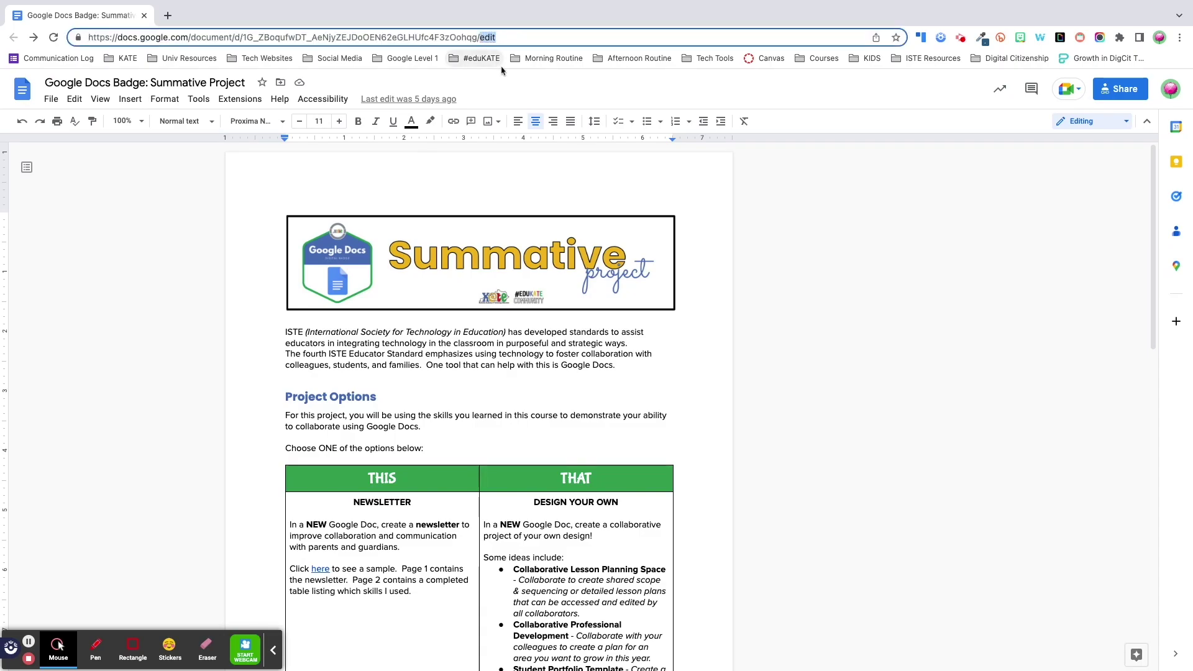
key("BackSpace")
type("copy")
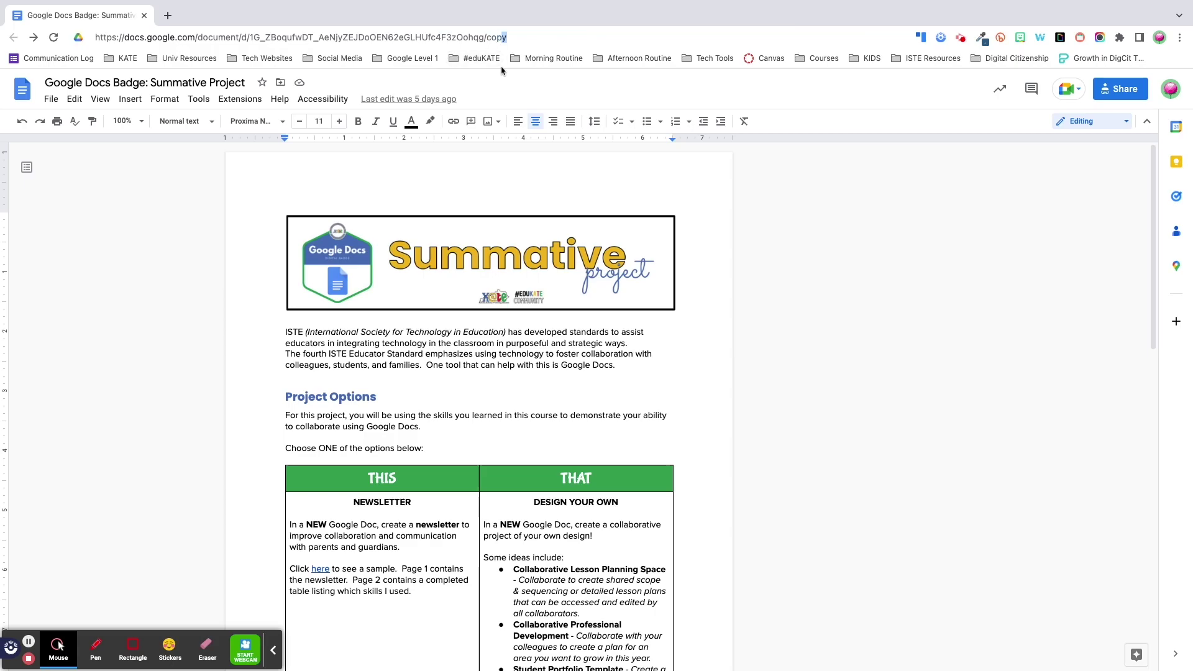
key("Return")
left_click(527, 41)
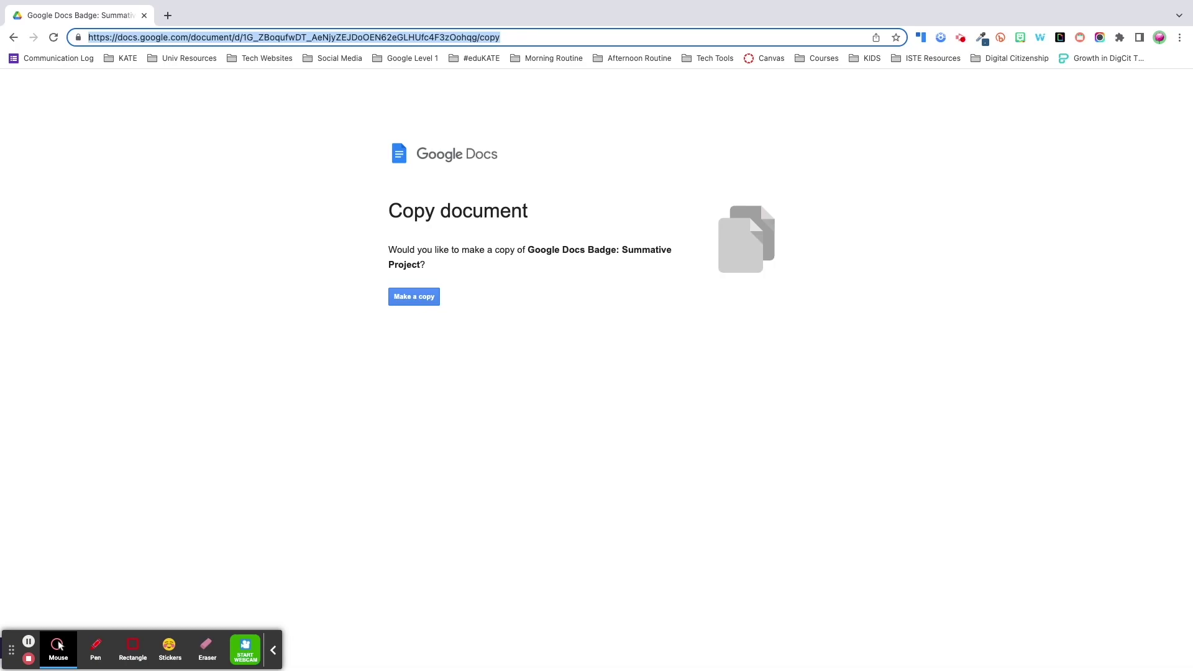
left_click(501, 37)
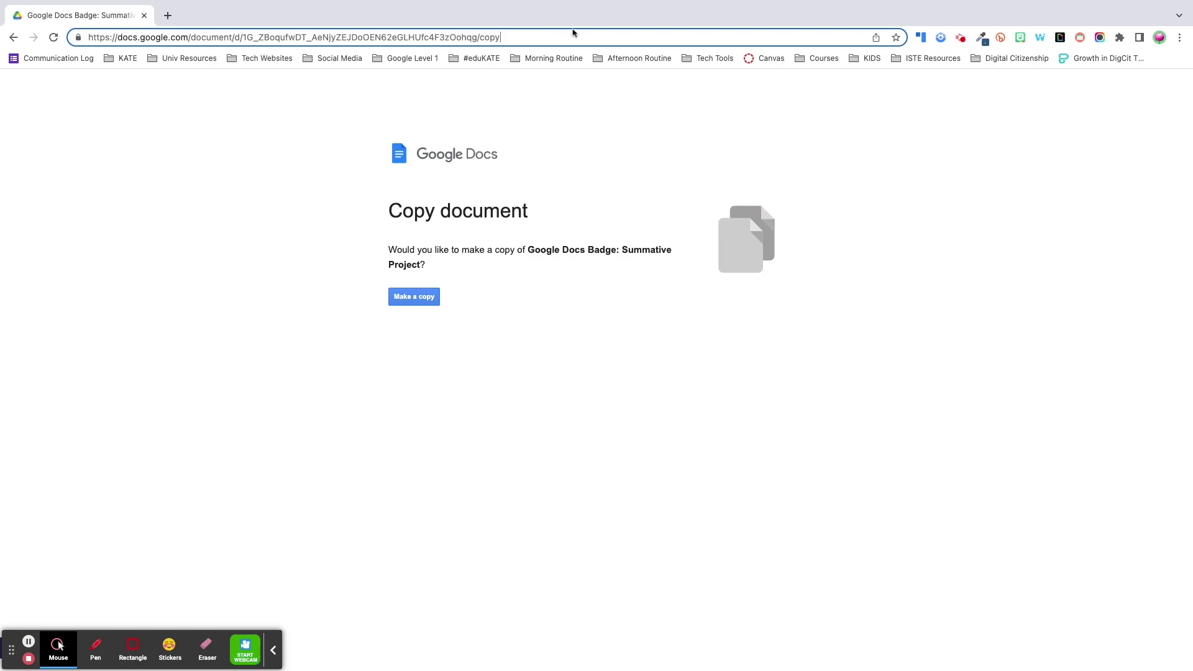
left_click_drag(507, 38, 480, 37)
type("view")
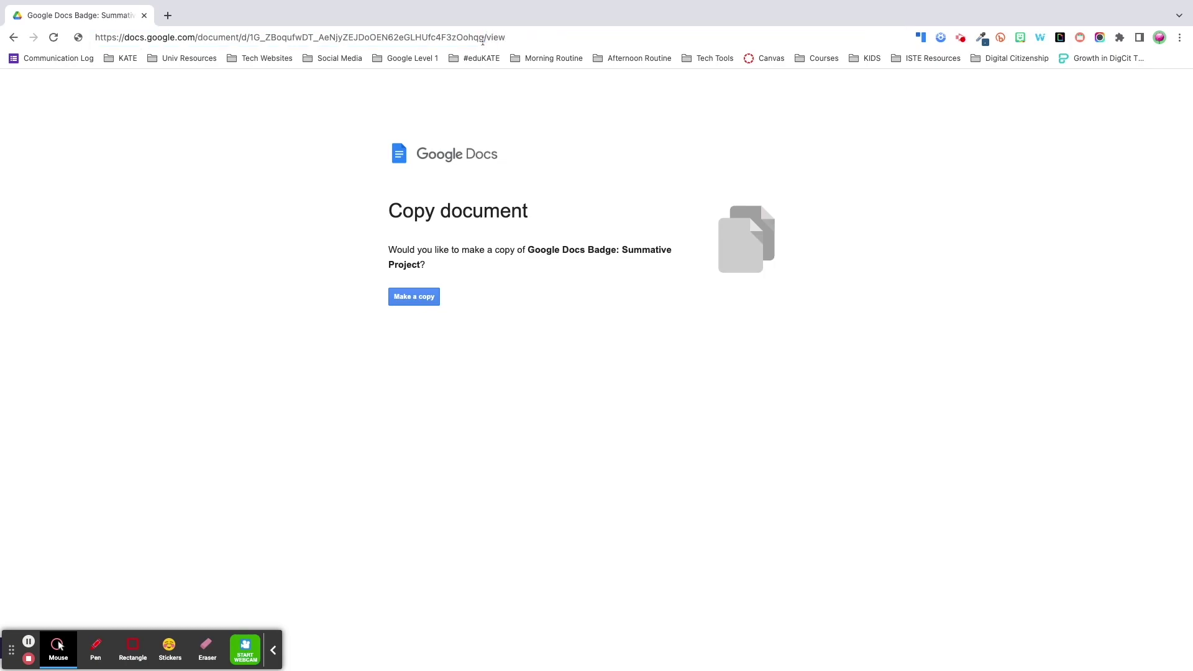
key("Return")
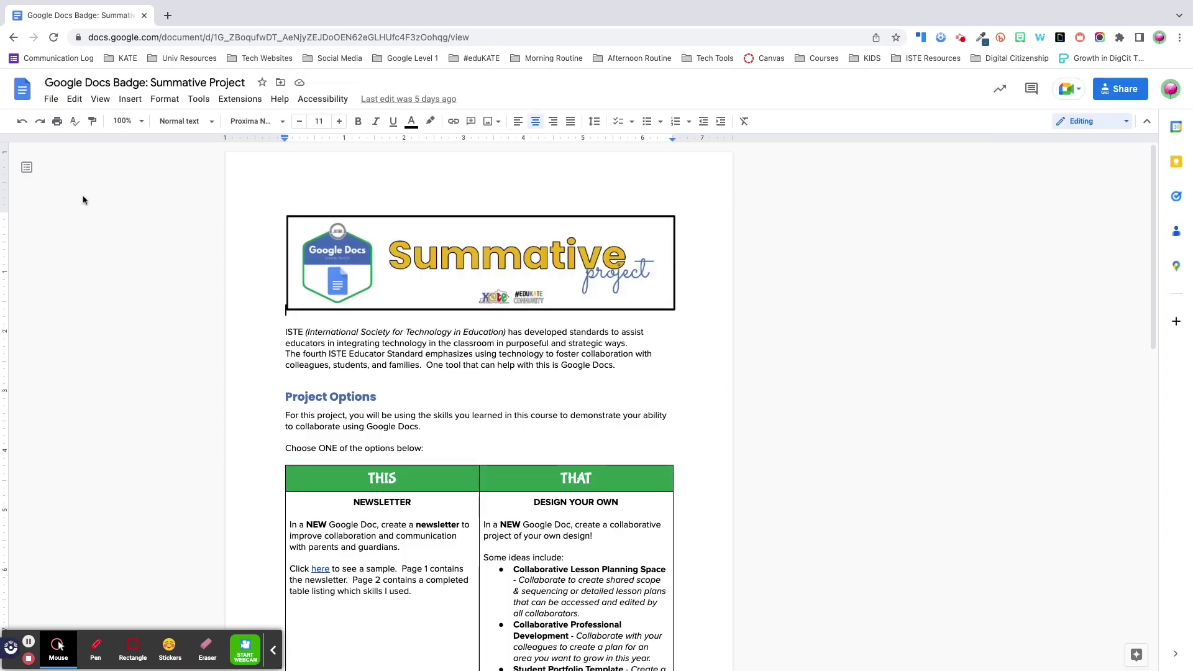
left_click(51, 101)
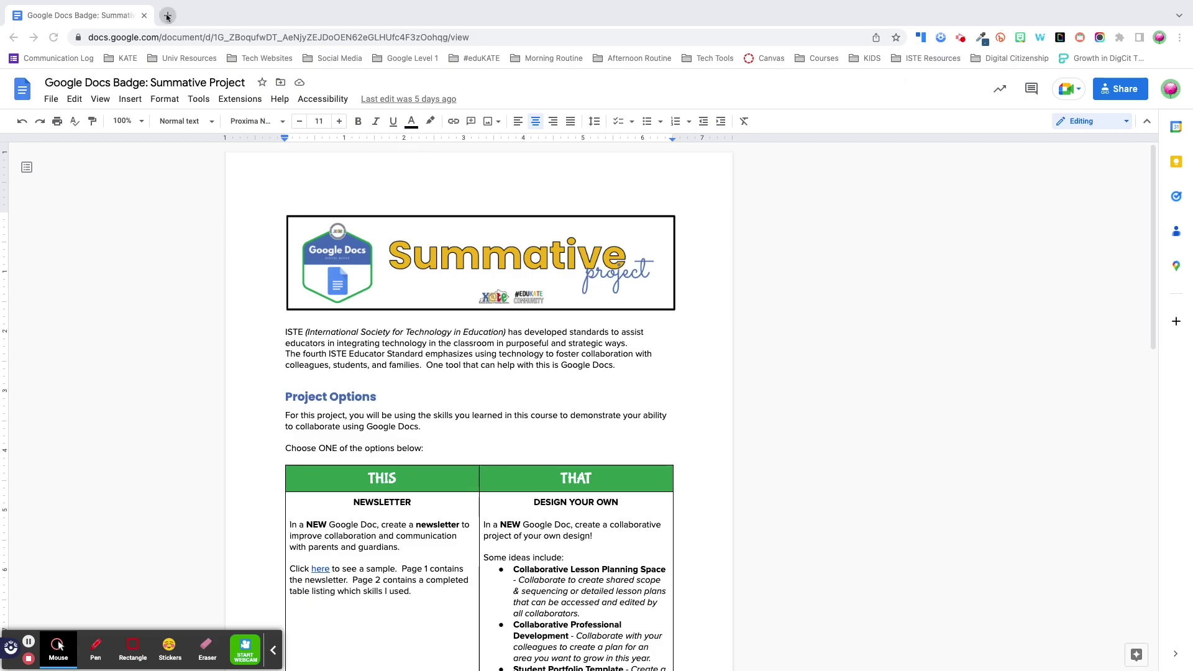
- Load drive.google.com in a new browser tab
key("ctrl+t")
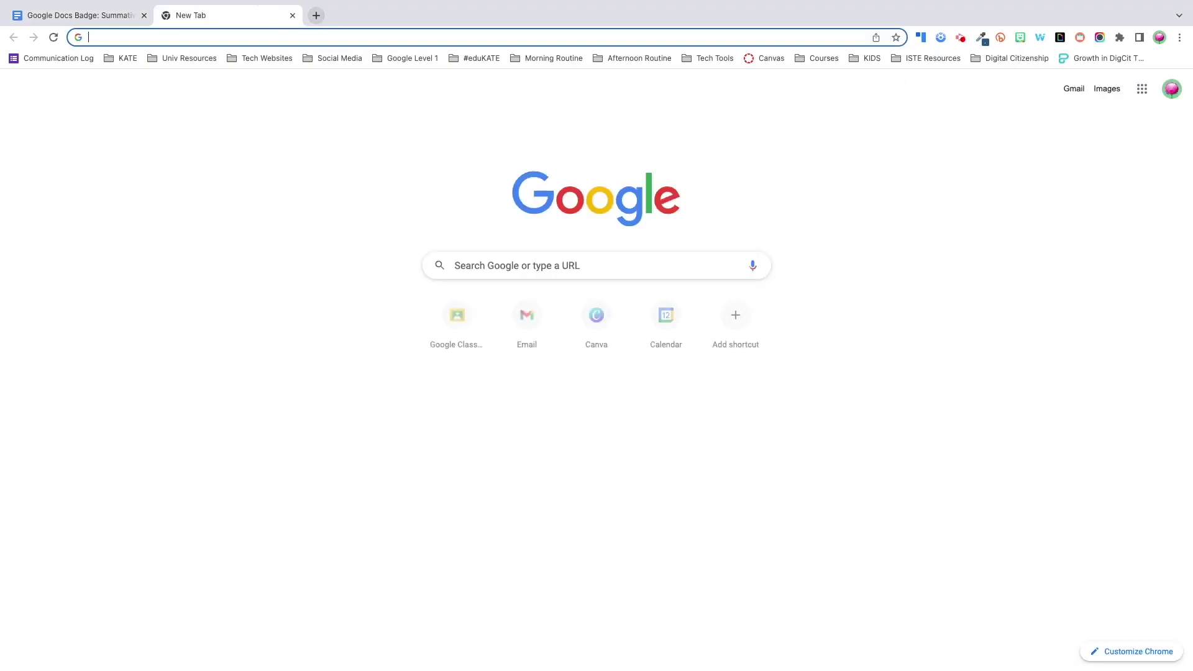
type("drive.google.com/drive/my-drive")
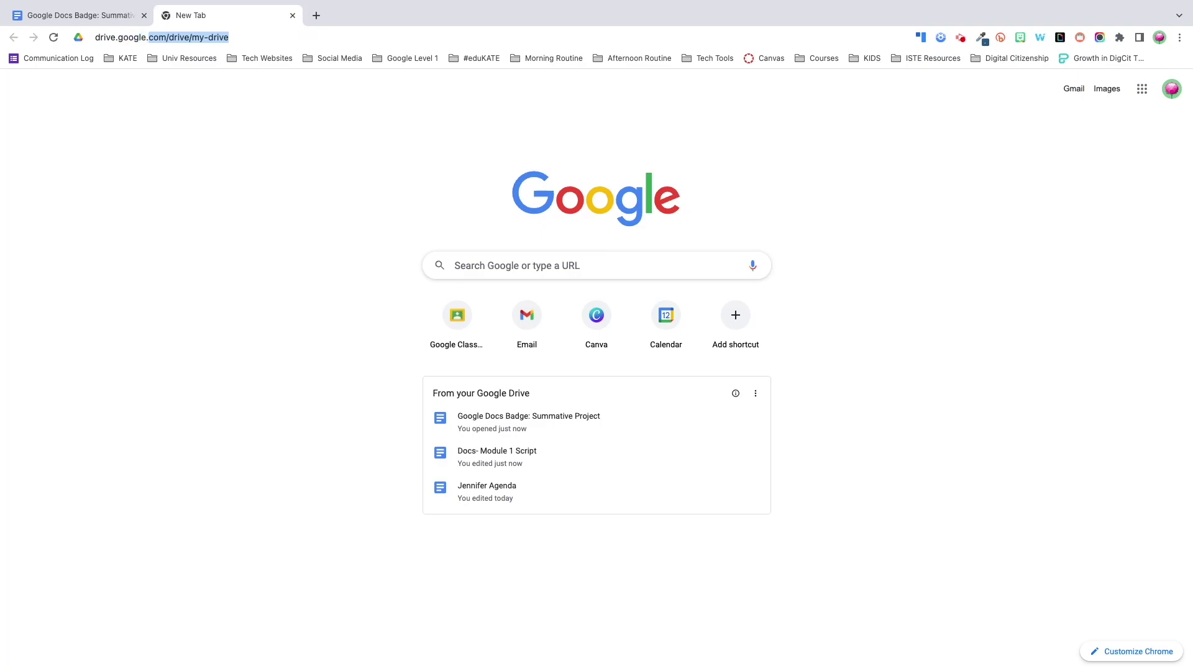
key("Return")
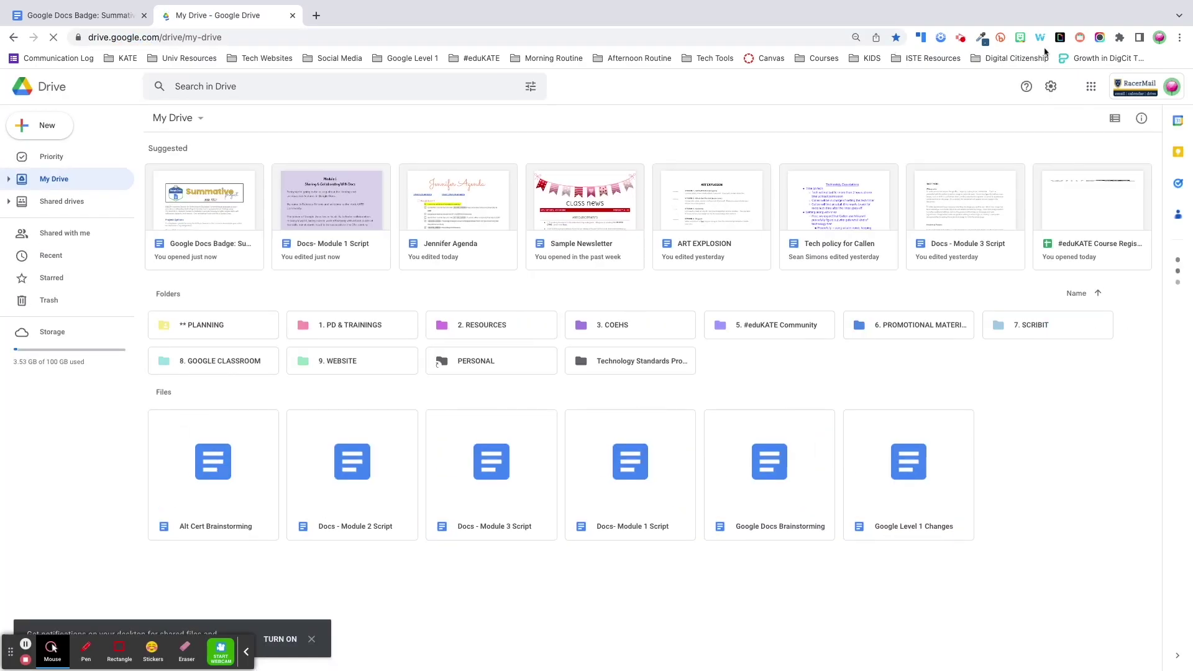
- Turn on Offline in Drive settings and bring up options for the 1. Course Set-Up file
left_click(1050, 86)
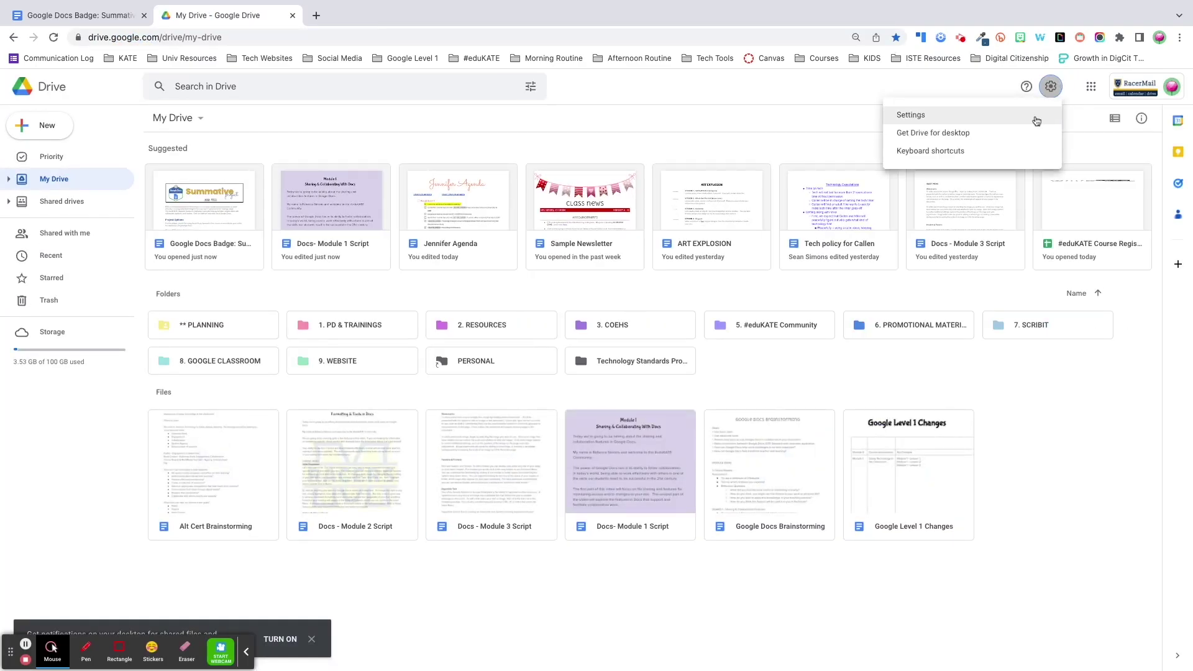
left_click(1036, 117)
scroll(167, 330, "down", 1)
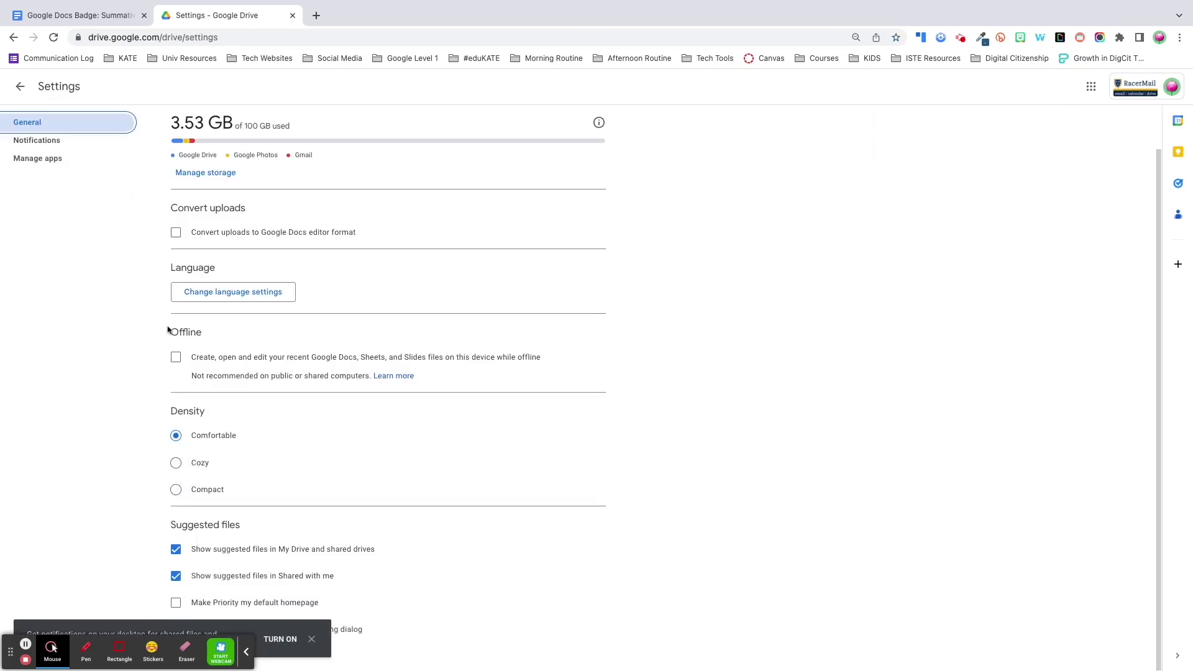
left_click(176, 358)
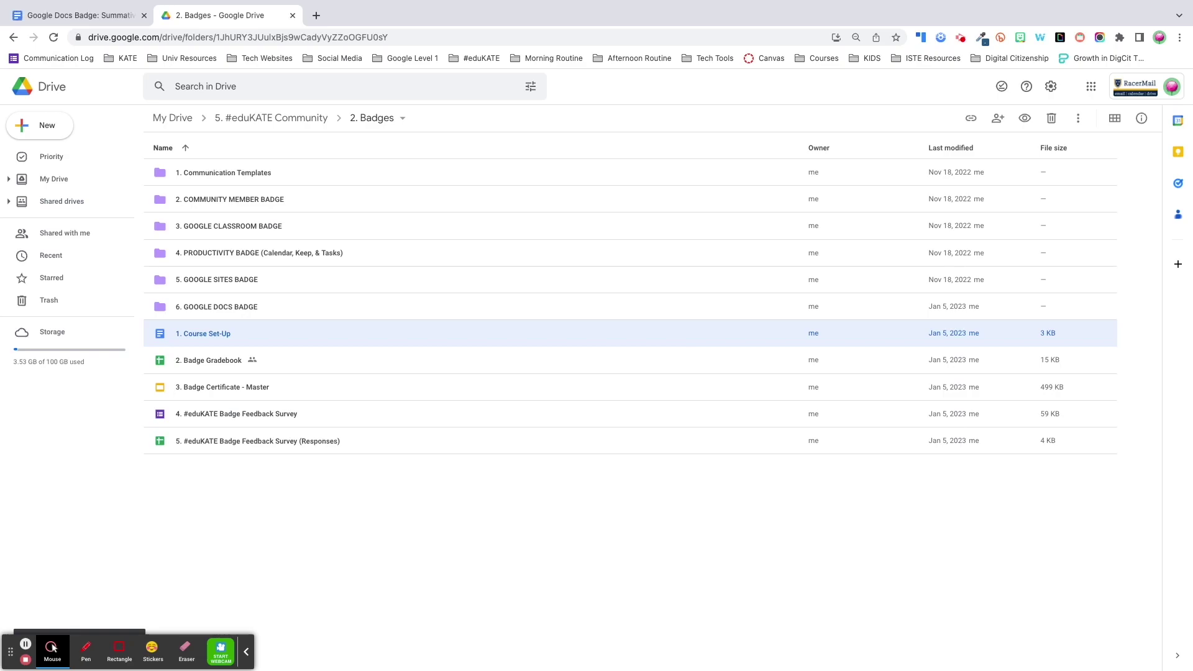
right_click(214, 334)
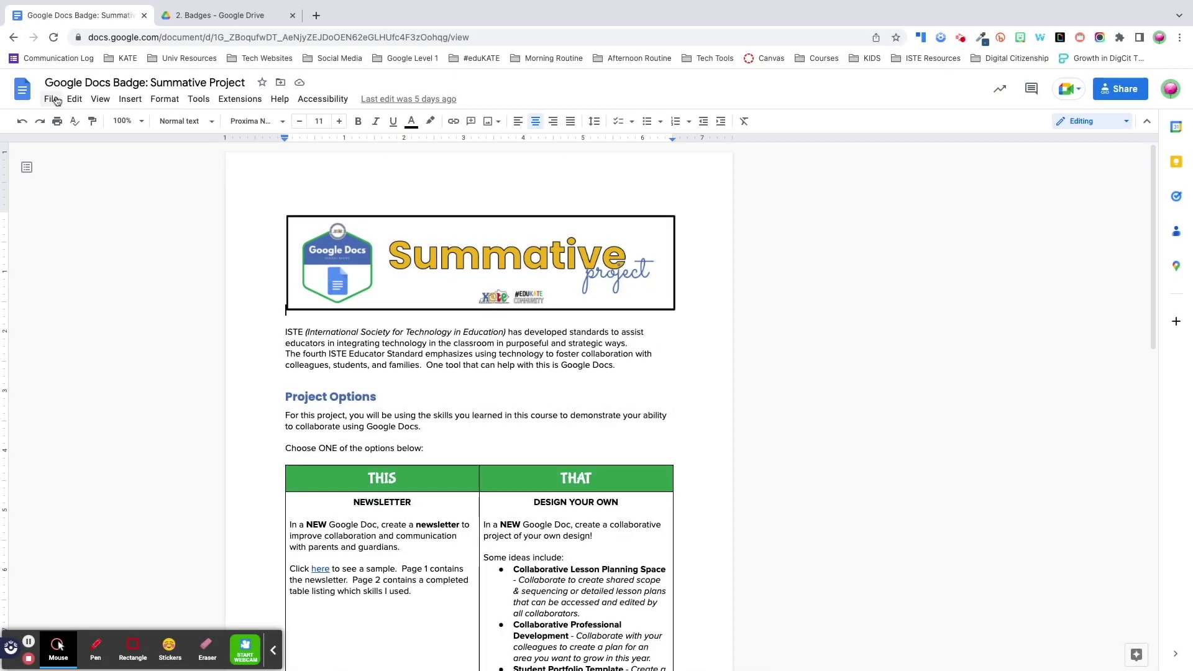
- Make the Summative Project available offline, then close the Activity dashboard
left_click(51, 99)
left_click(110, 373)
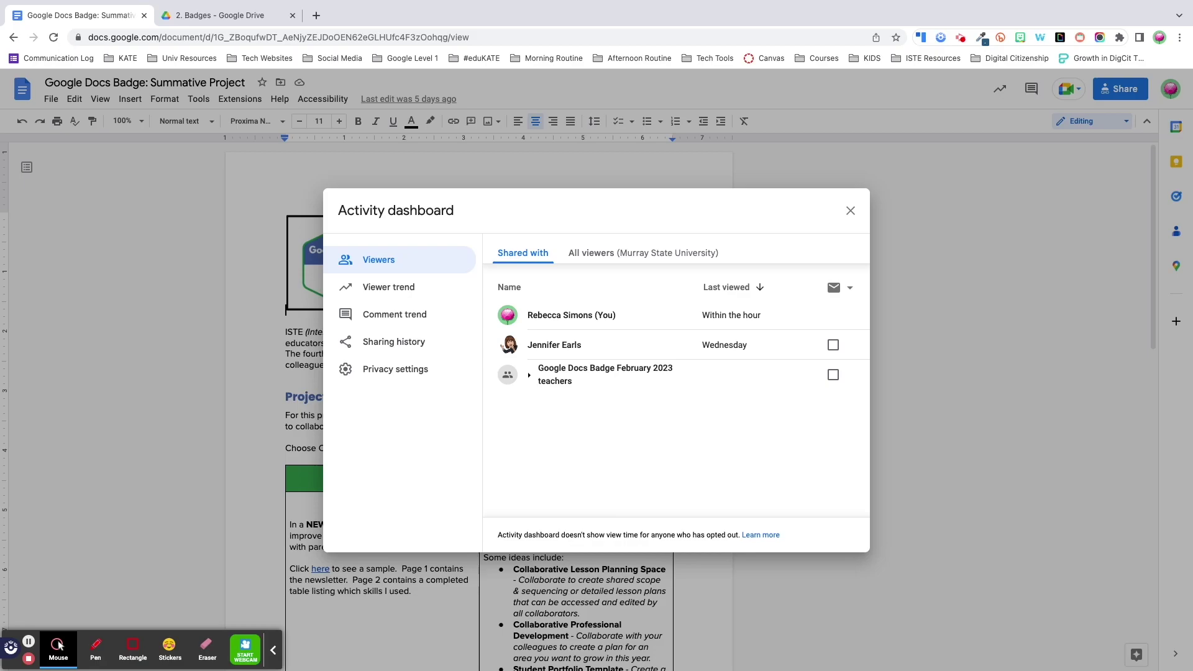
key("Escape")
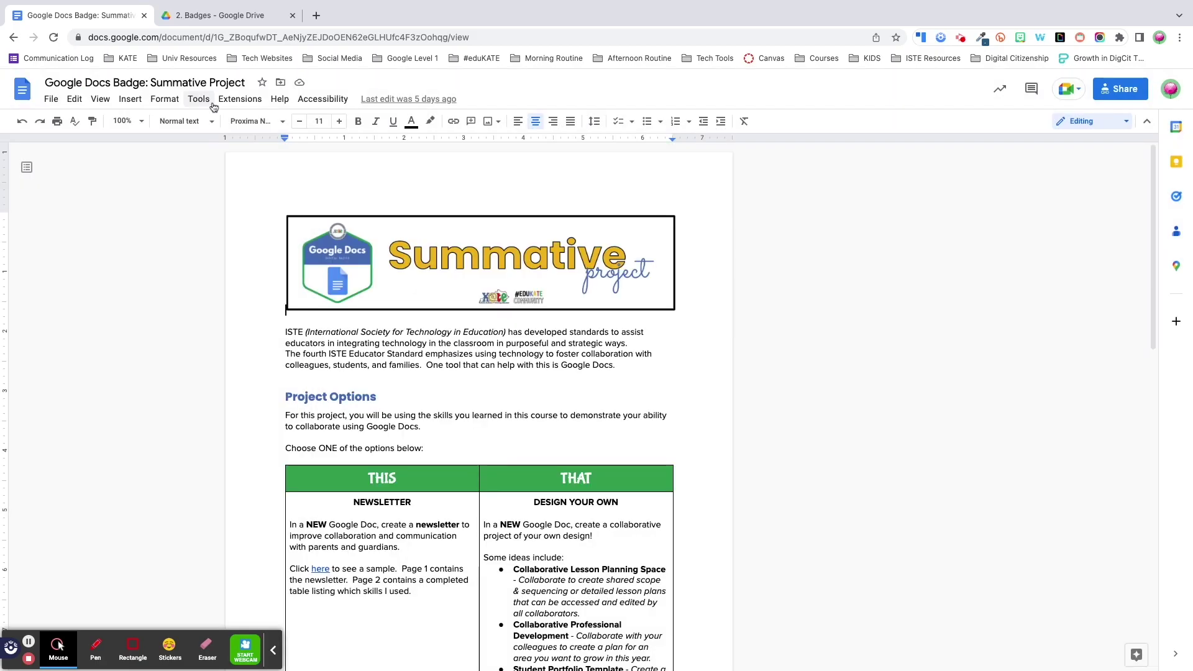
- Open the Activity dashboard, draft a follow-up email to one viewer, then discard it
left_click(204, 100)
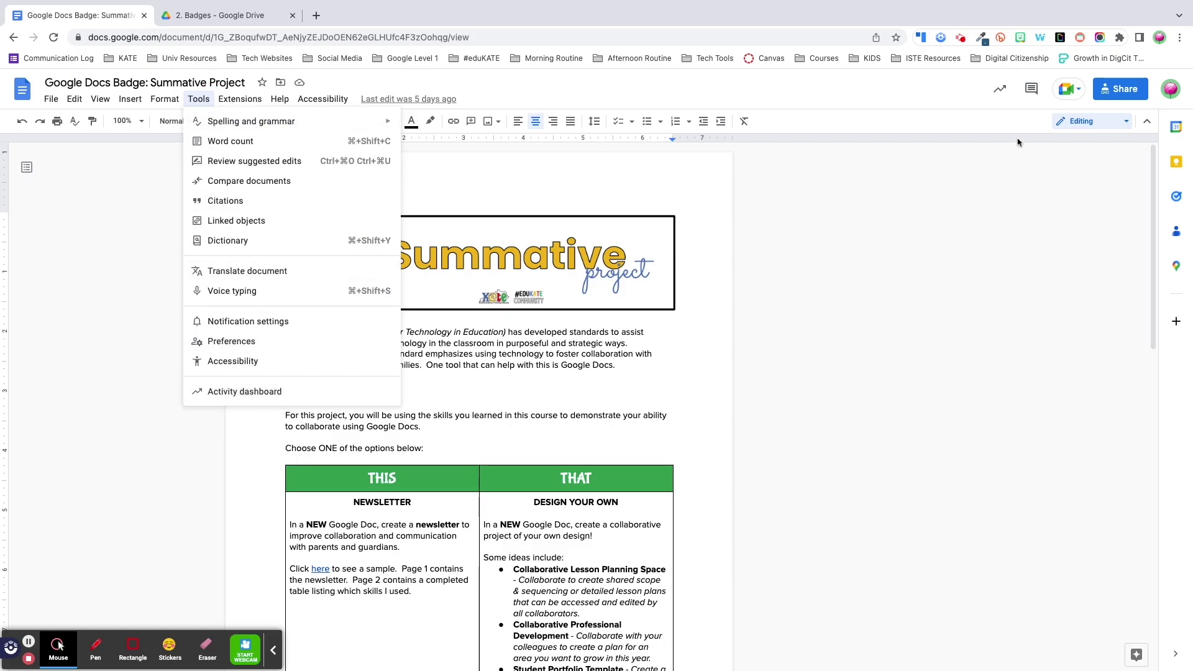
left_click(1000, 90)
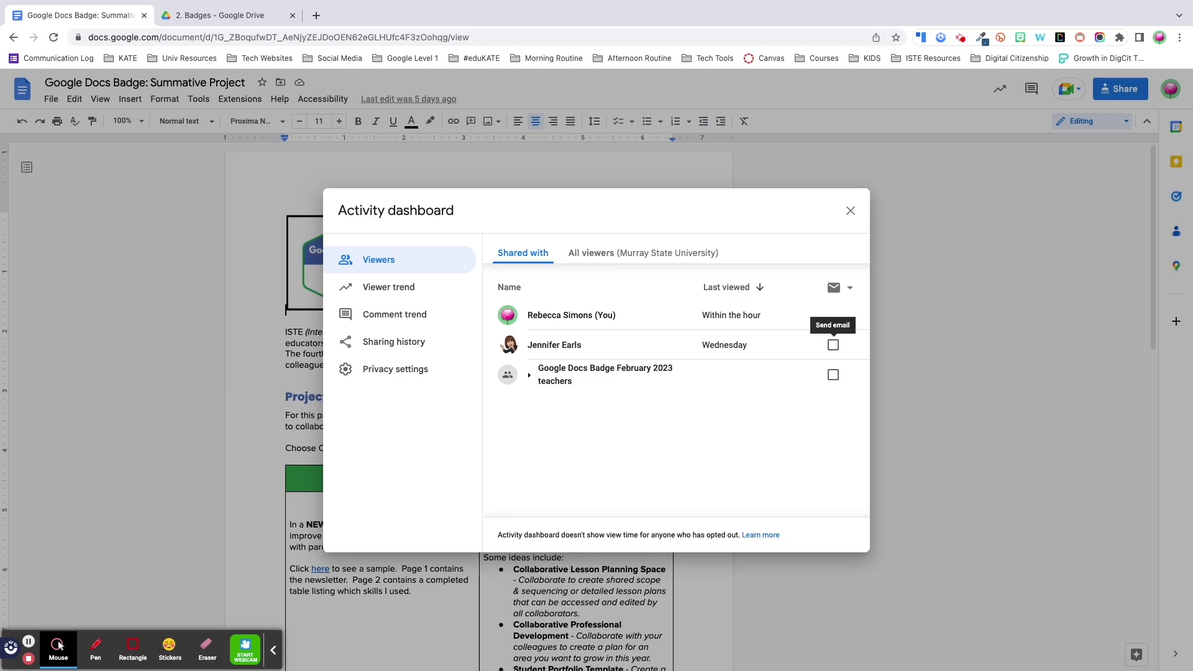
left_click(832, 345)
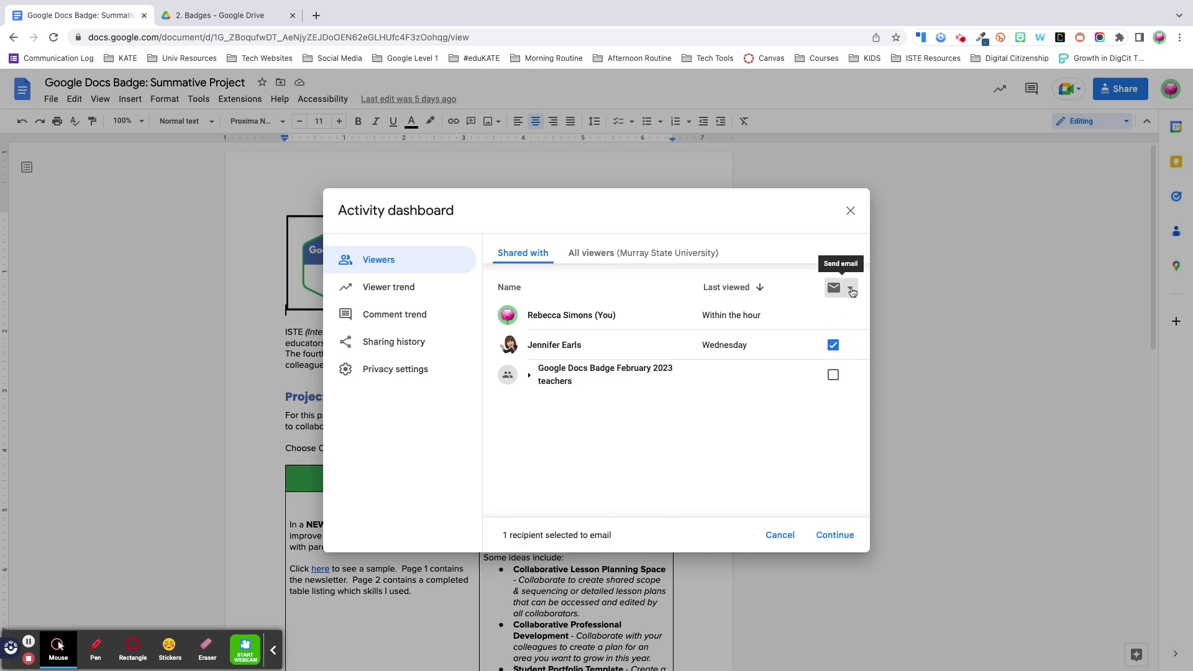
left_click(851, 289)
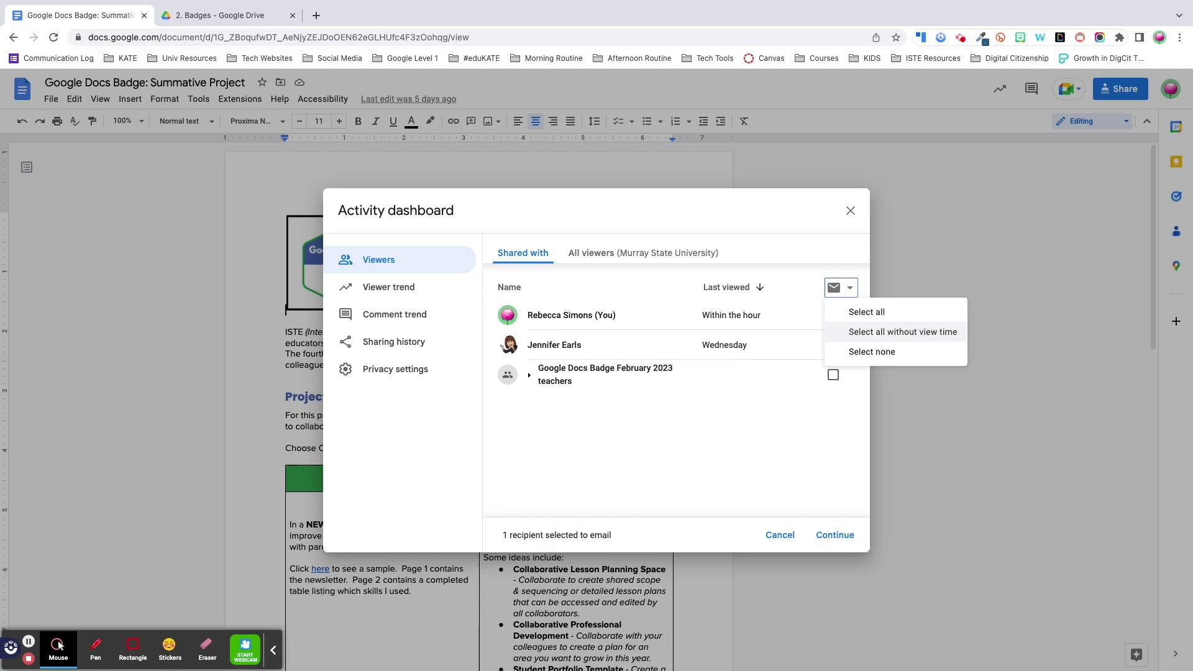
left_click(944, 336)
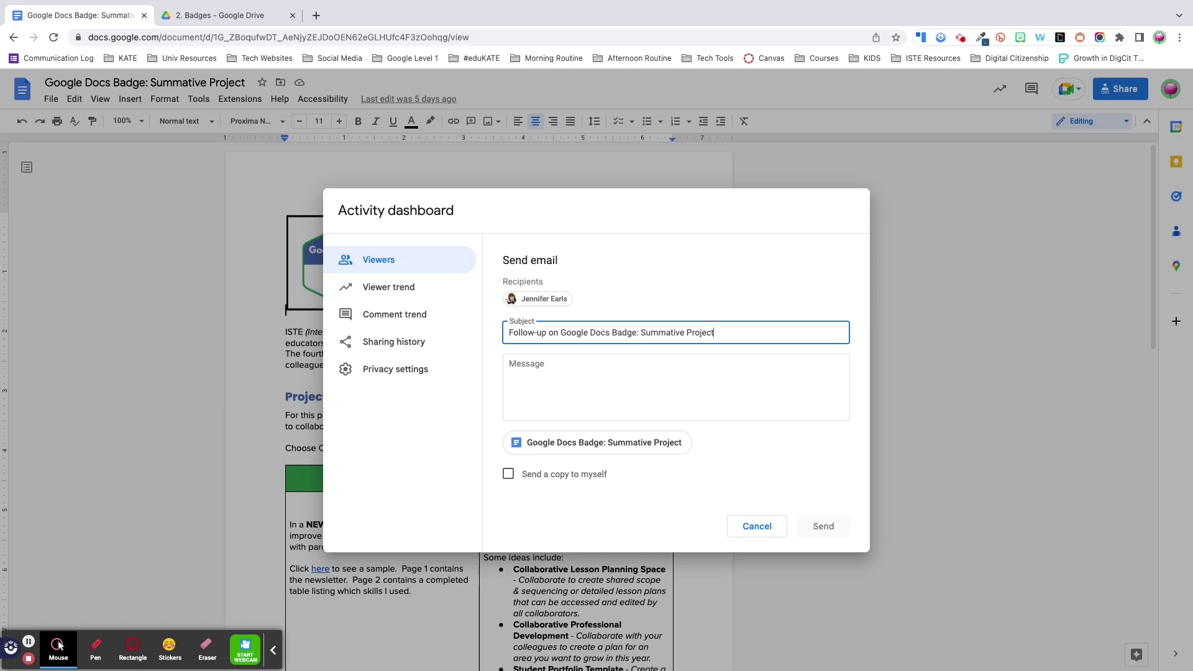
key("Escape")
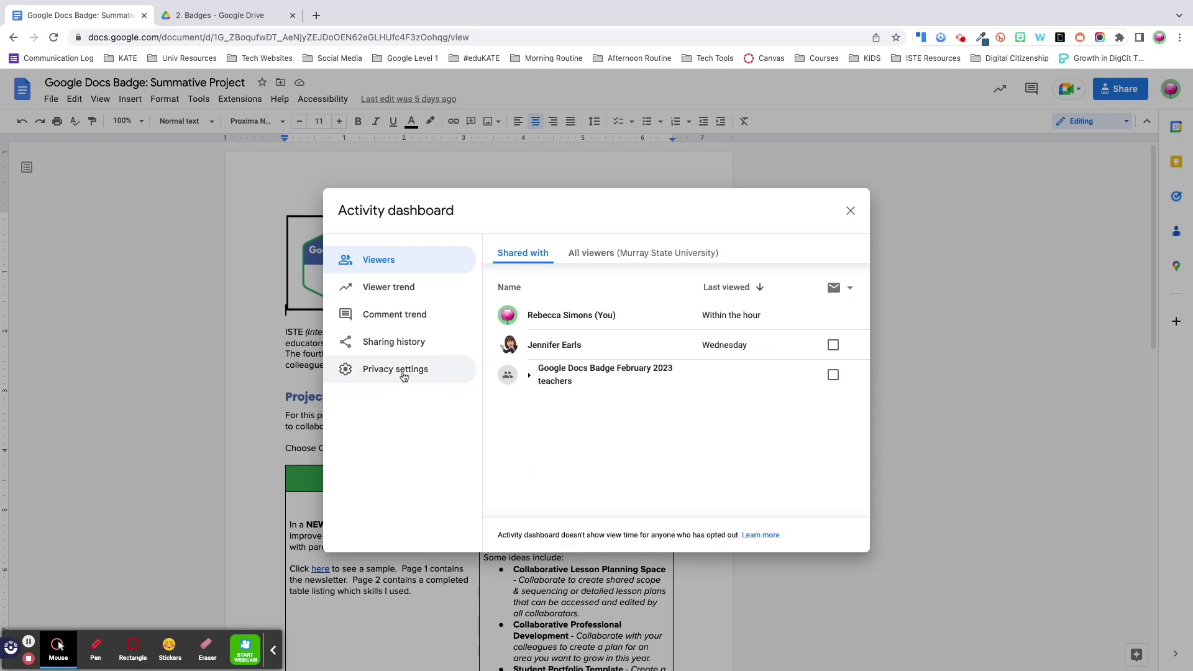
- Switch off view history for this document in the Activity dashboard's privacy settings
left_click(404, 372)
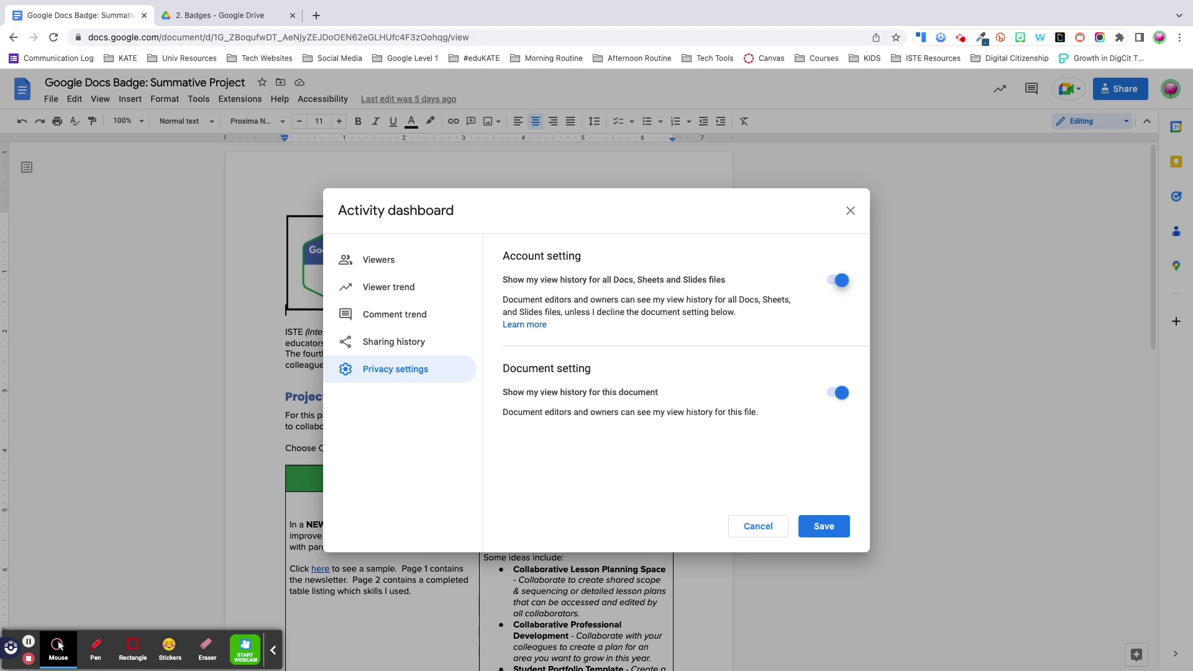
left_click(842, 394)
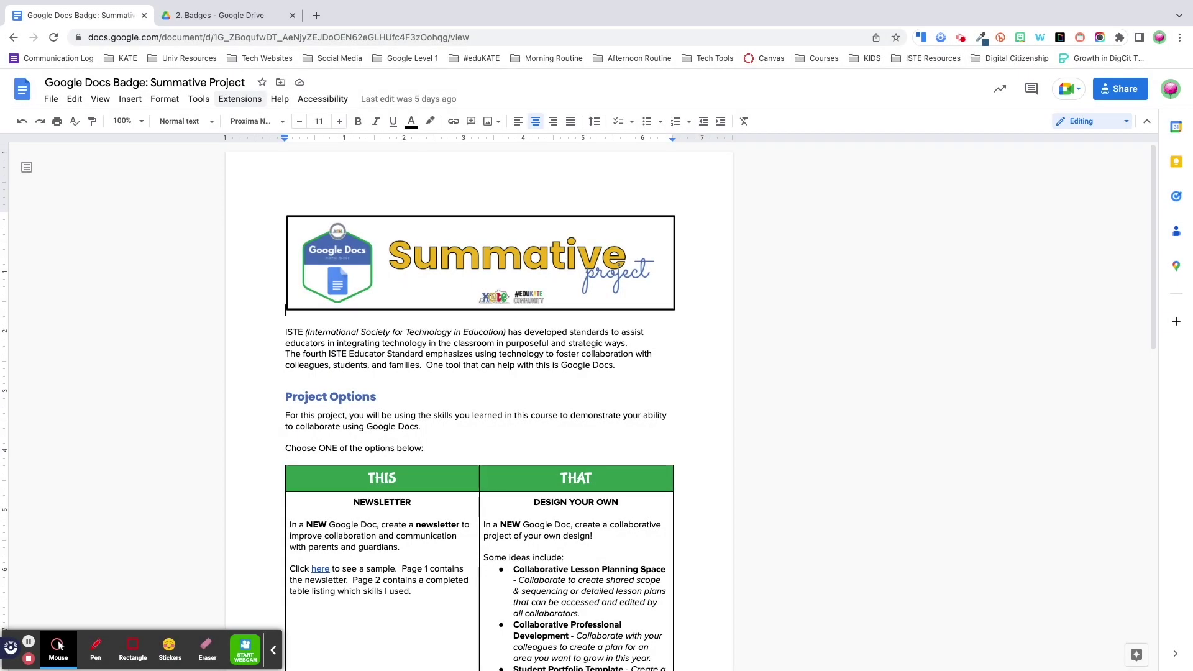
- Set notification settings to All comments for comments and None for edits
left_click(240, 99)
left_click(199, 98)
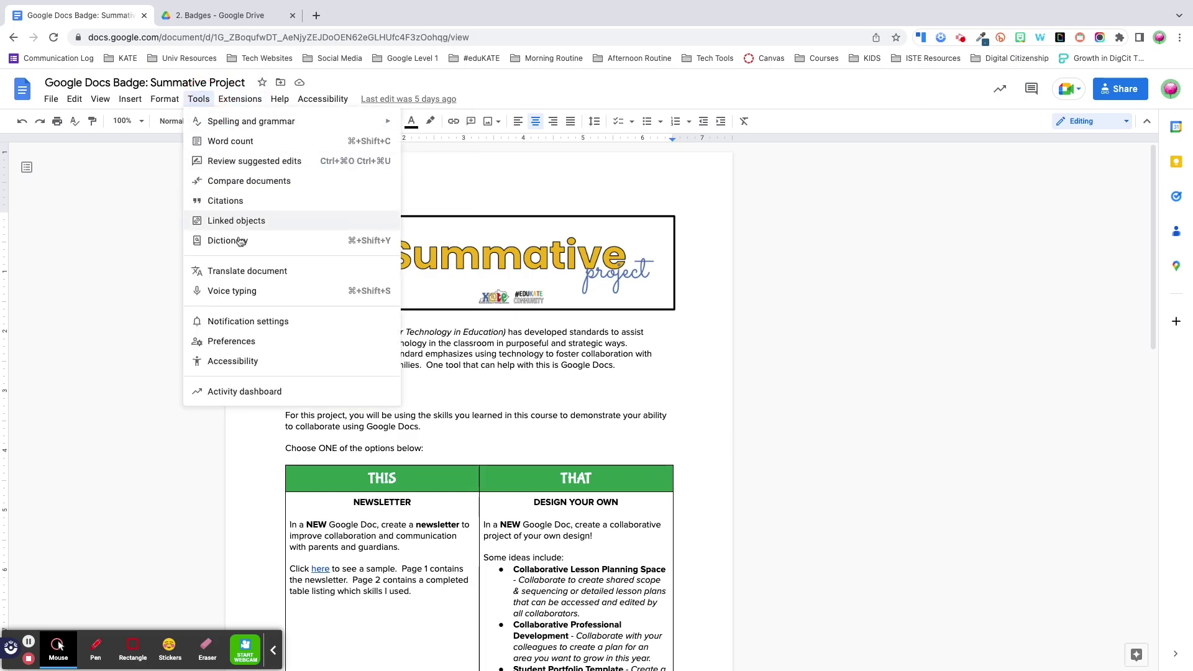
left_click(241, 321)
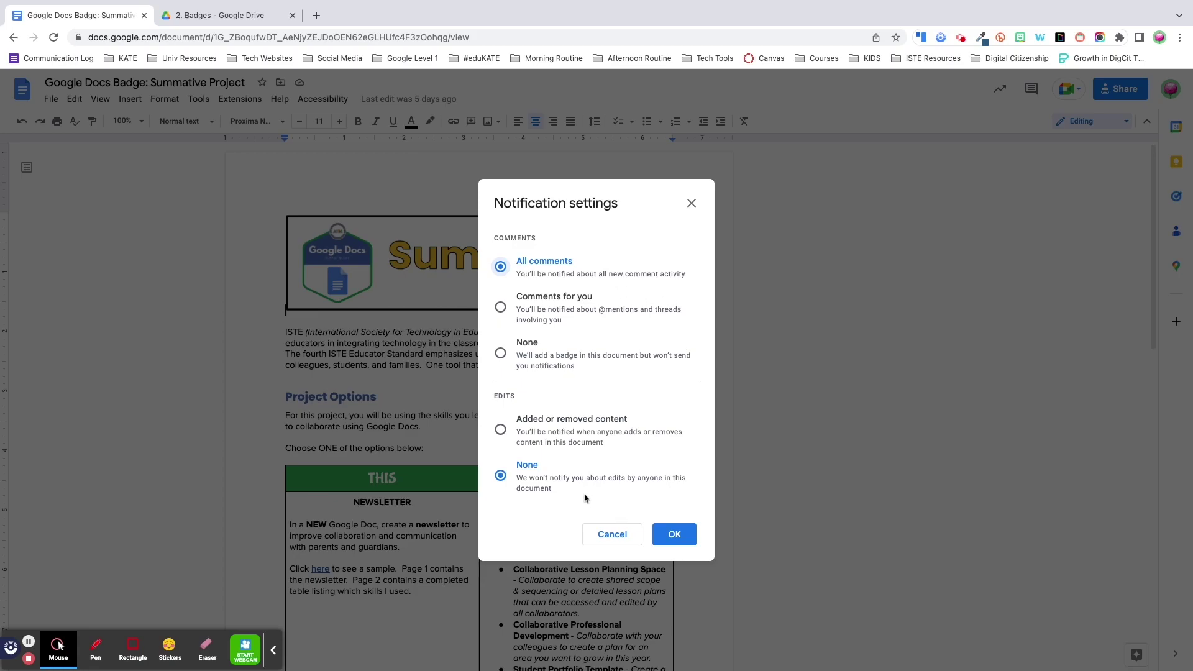
left_click(673, 533)
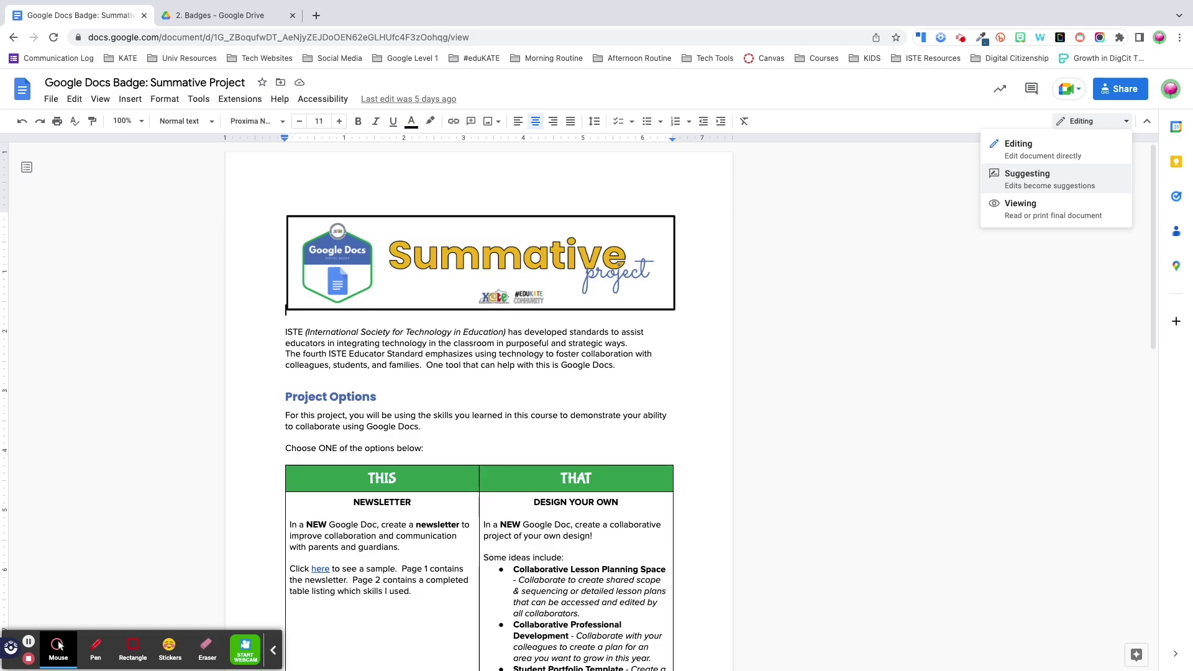
- Suggest deleting the selected phrase, save the collaborator's Commenter access, and switch to Suggesting mode
left_click(1027, 178)
key("BackSpace")
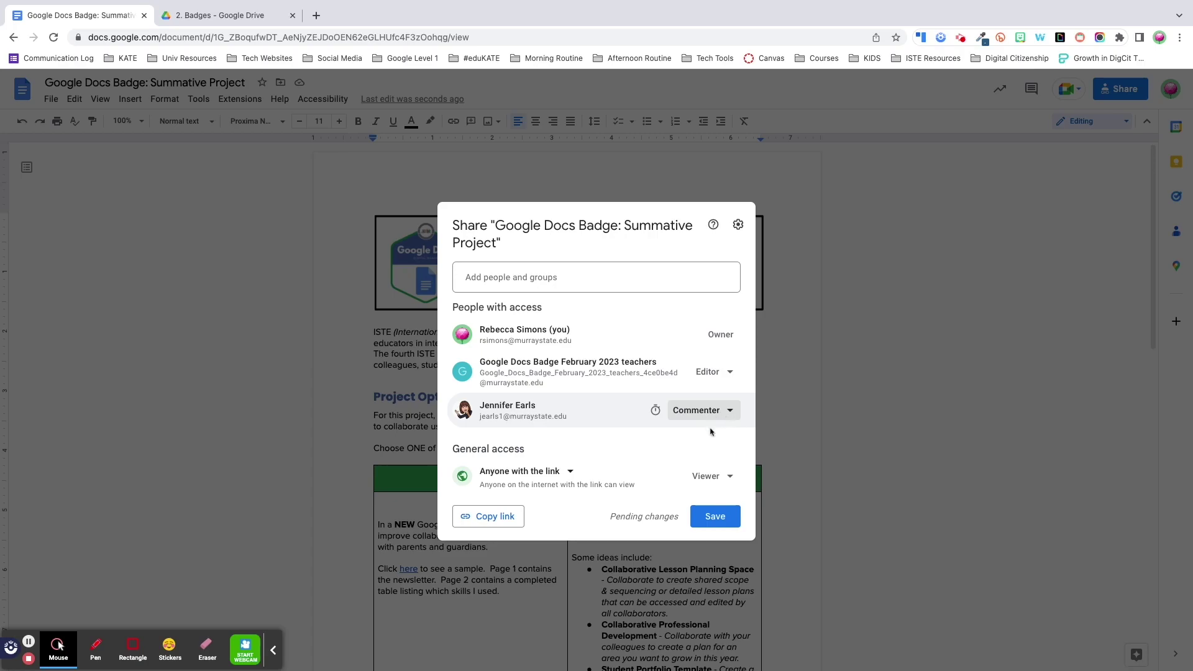
left_click(727, 520)
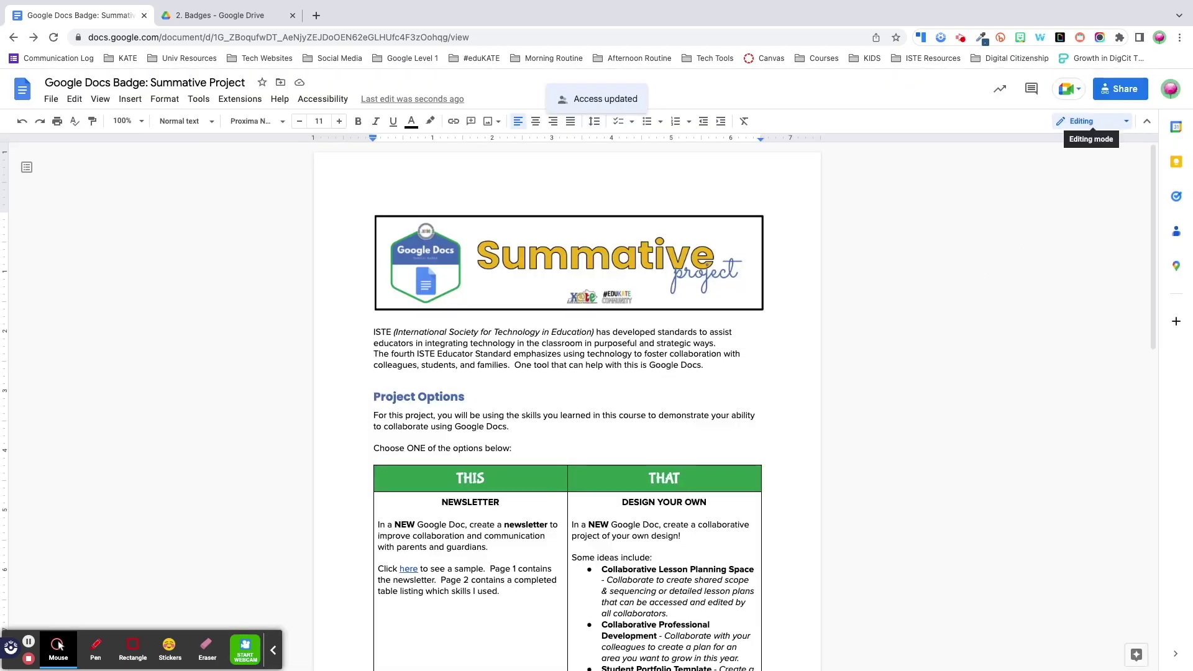
left_click(1125, 121)
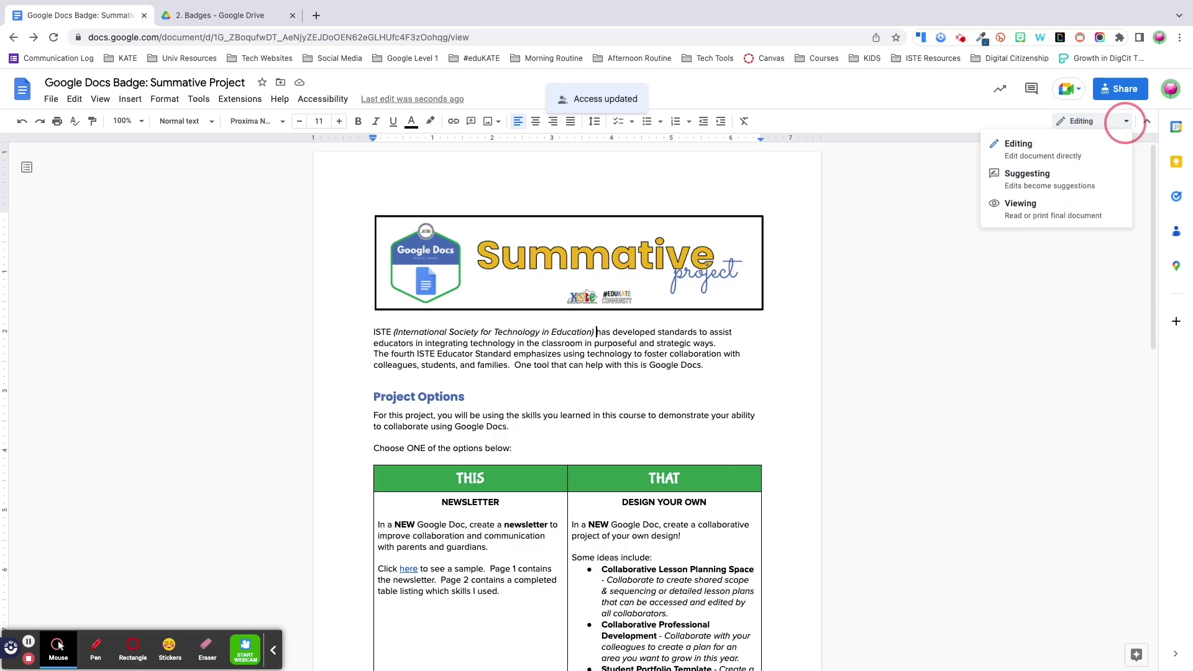
left_click(1088, 180)
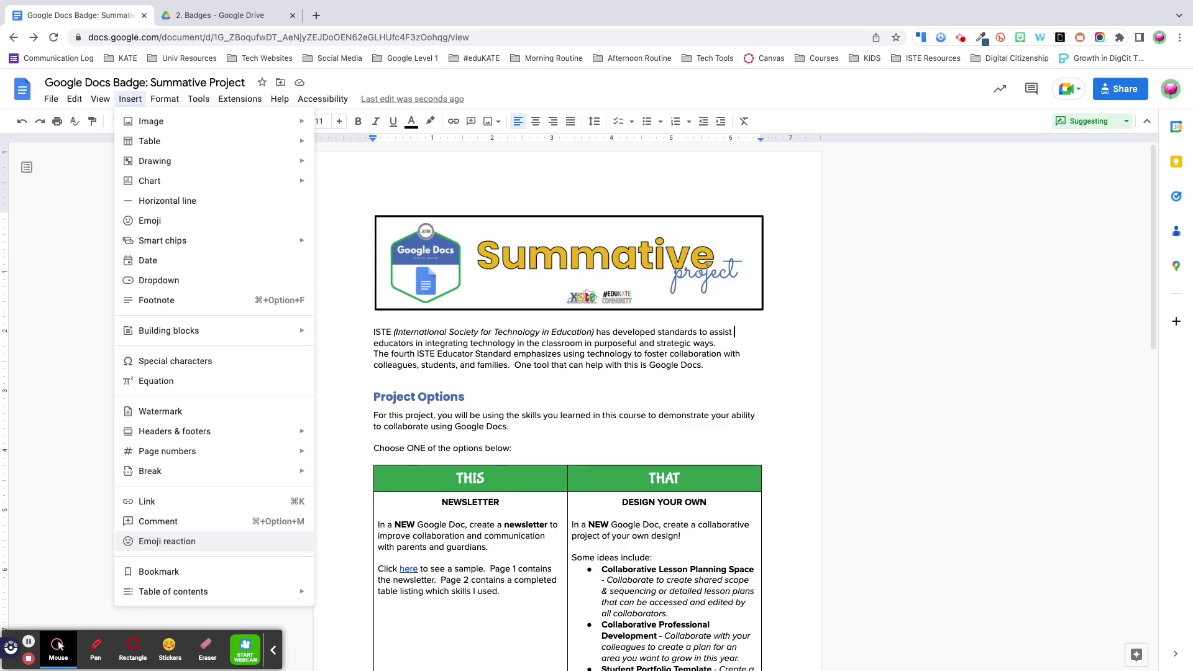
- Select 'has developed standards to assist' in the opening paragraph and start a new comment on it
left_click(597, 333)
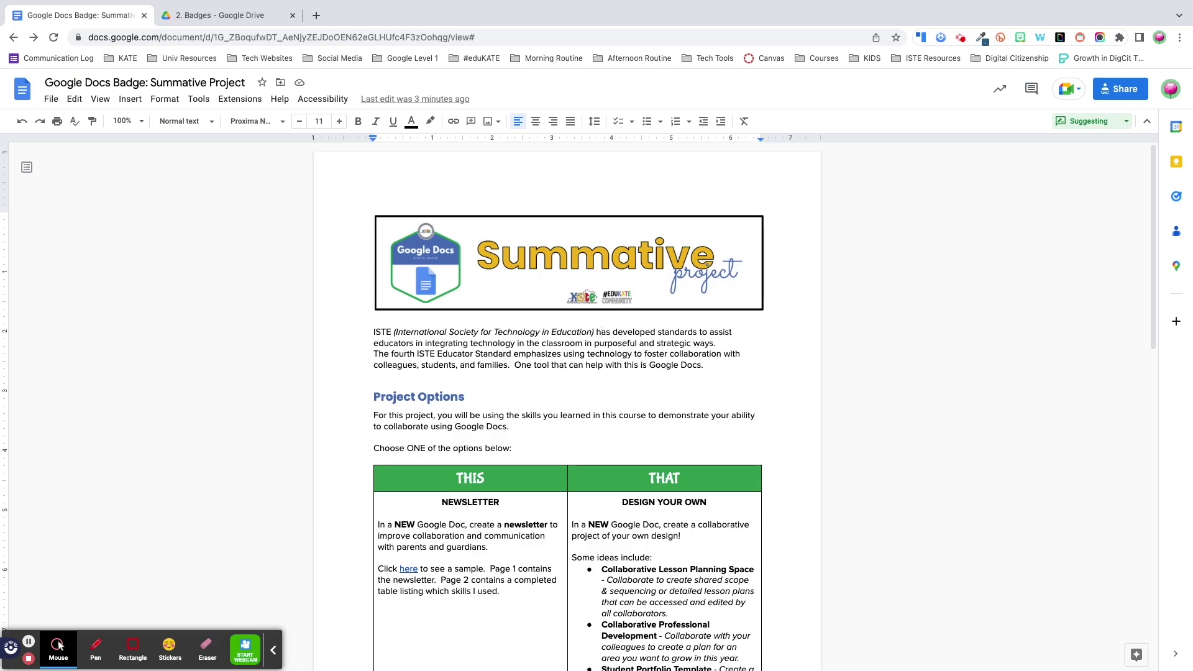
key("shift+Home")
left_click(738, 329, "shift")
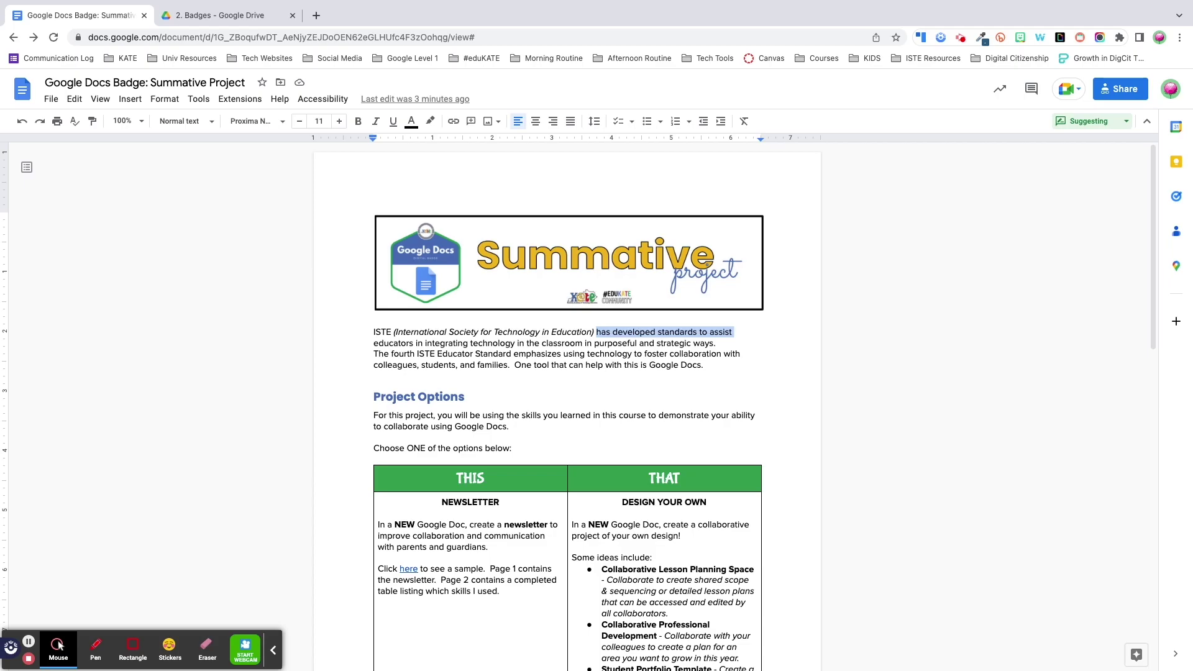
right_click(663, 332)
left_click(130, 99)
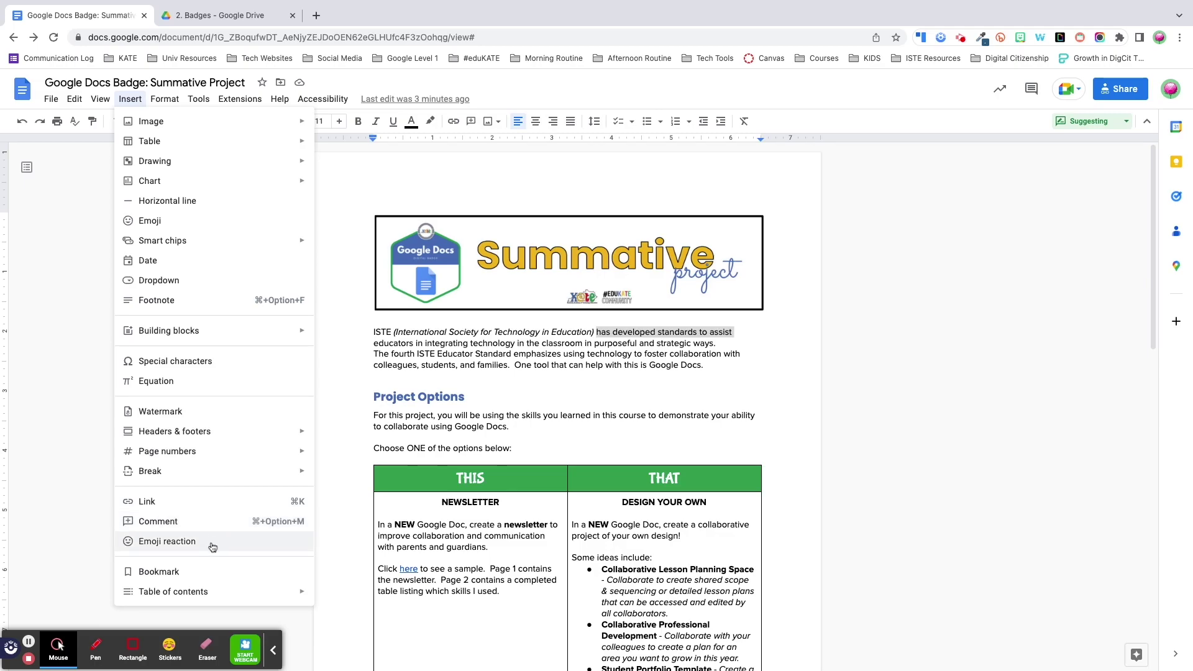
key("Escape")
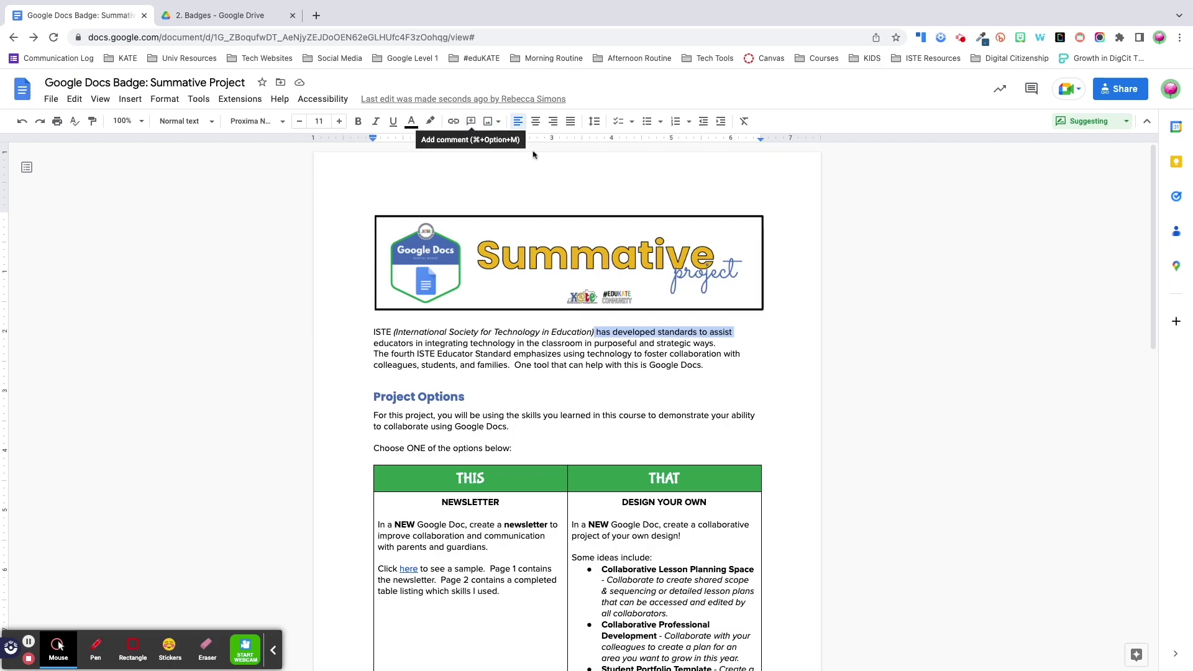
left_click(1030, 91)
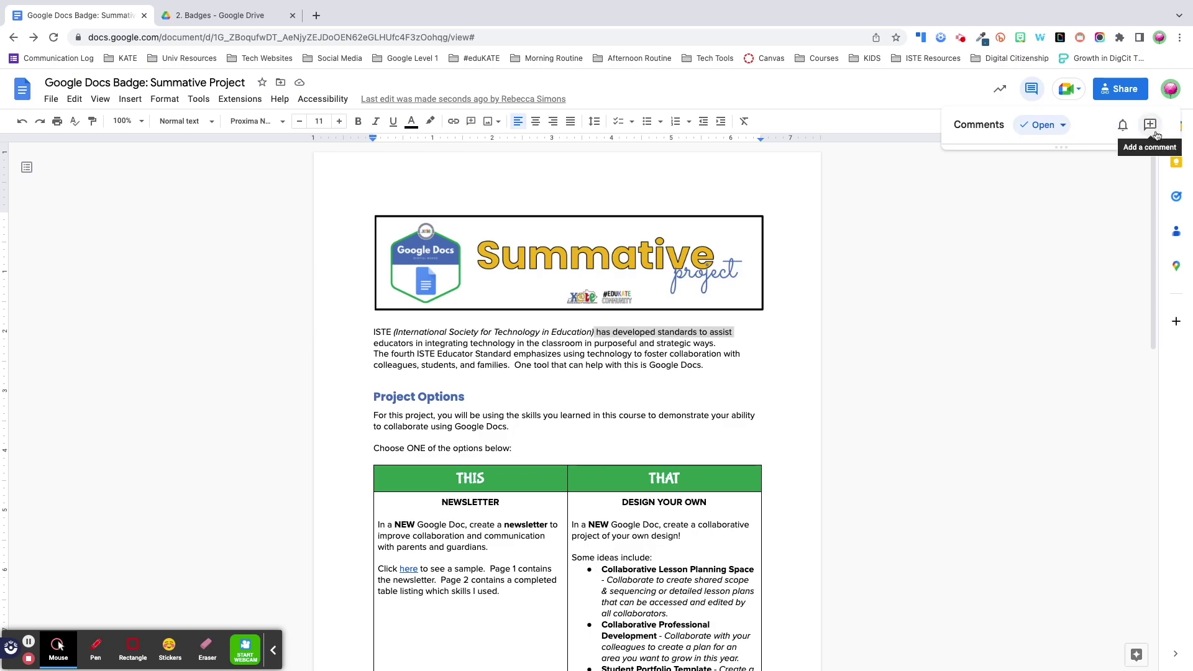
key("ctrl+l")
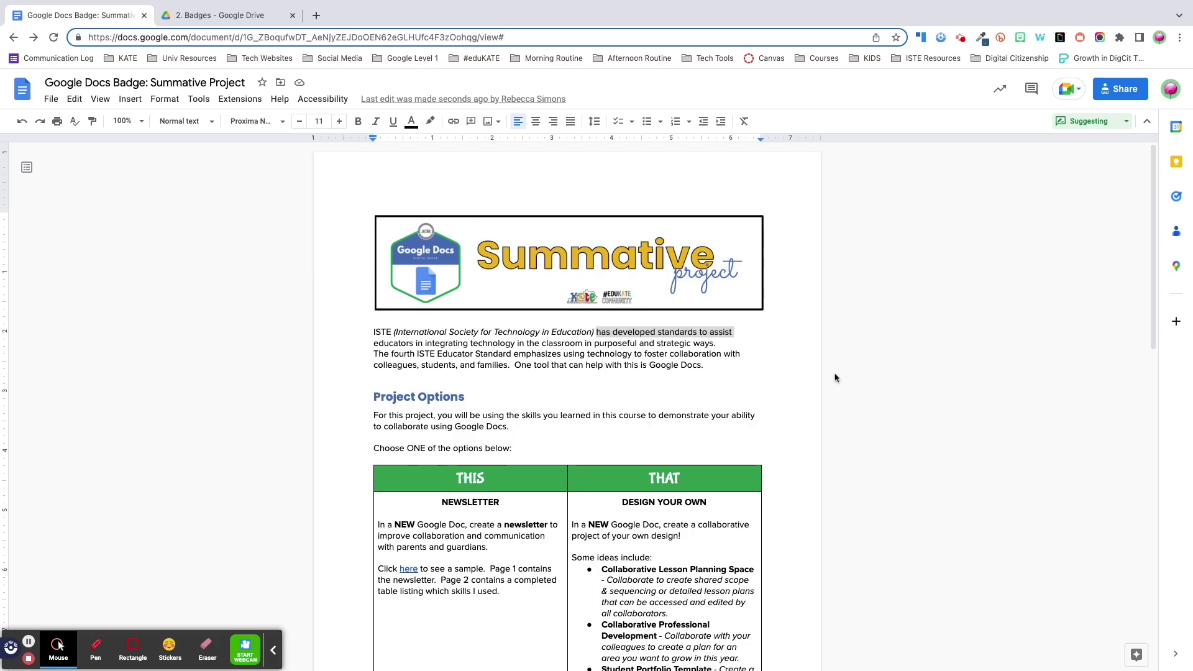
key("ctrl+alt+m")
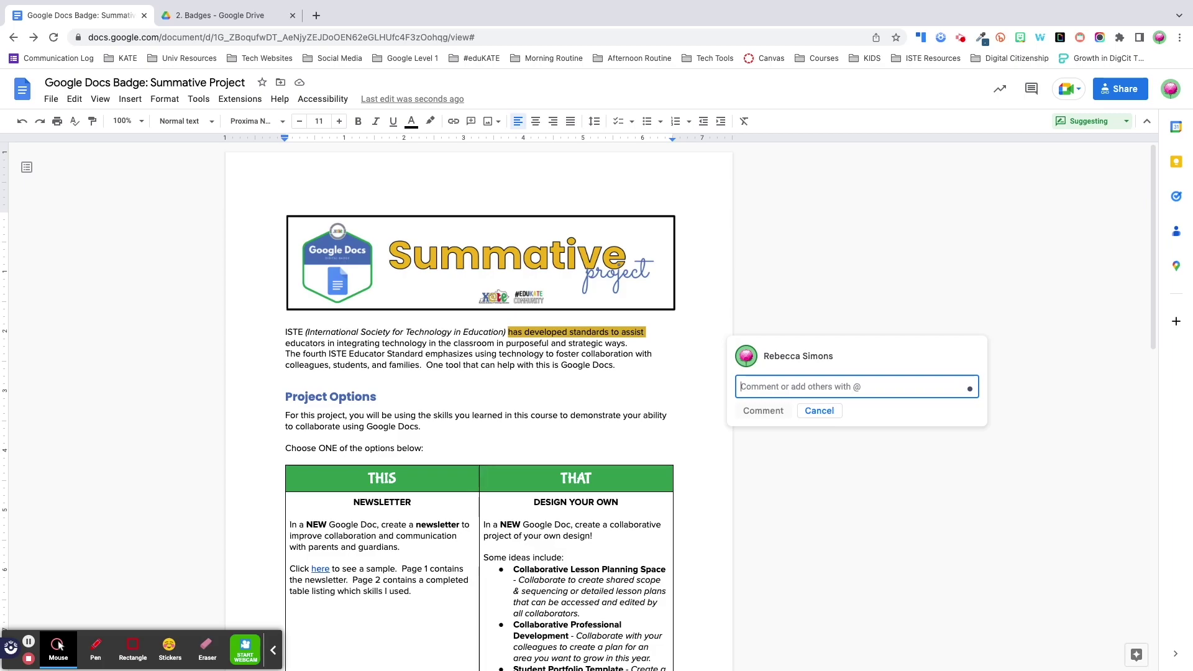
- @-mention the collaborator in the comment and tick Assign to make it their action item
type("@rebecc")
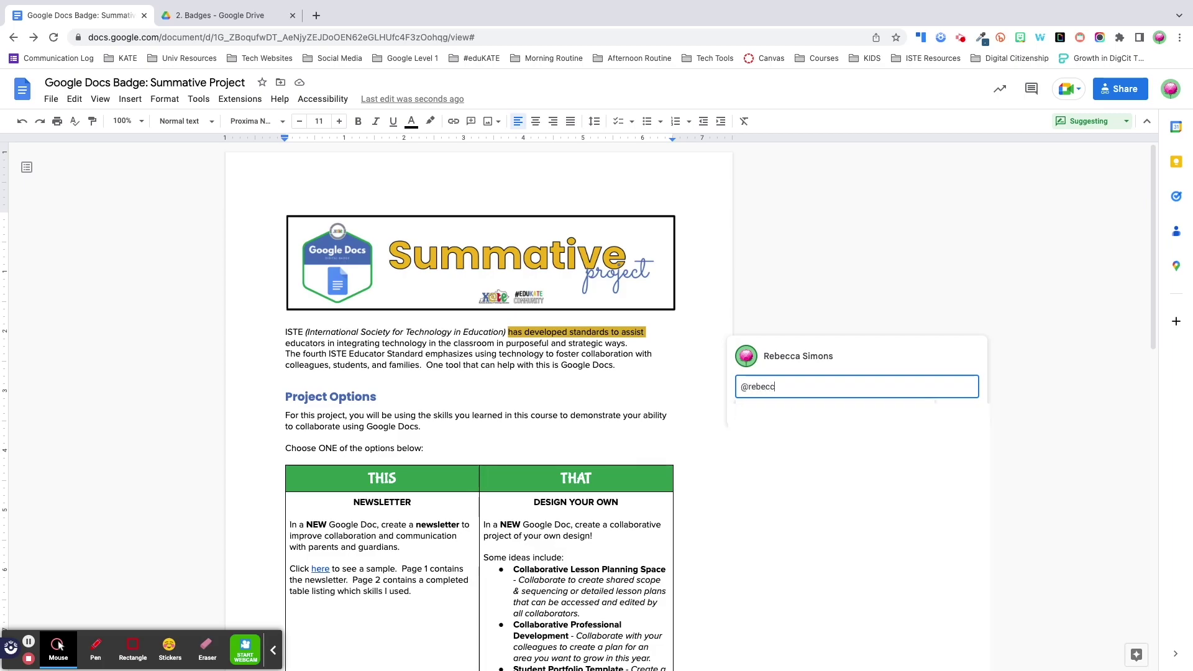
type("a")
key("Return")
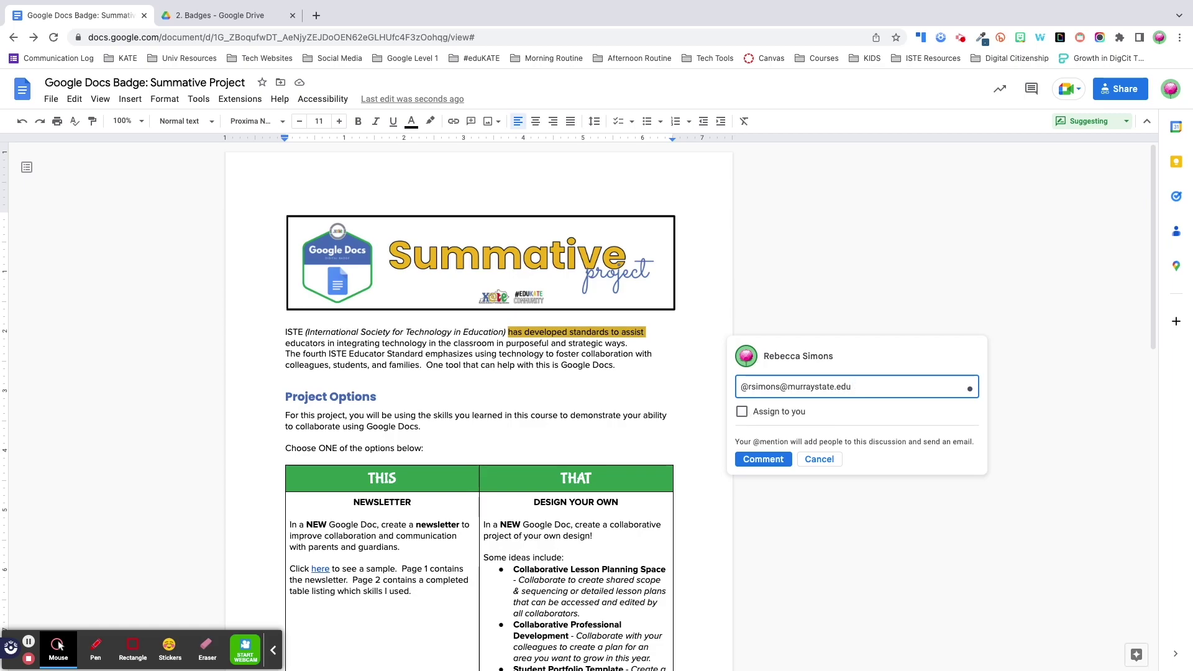
left_click(741, 411)
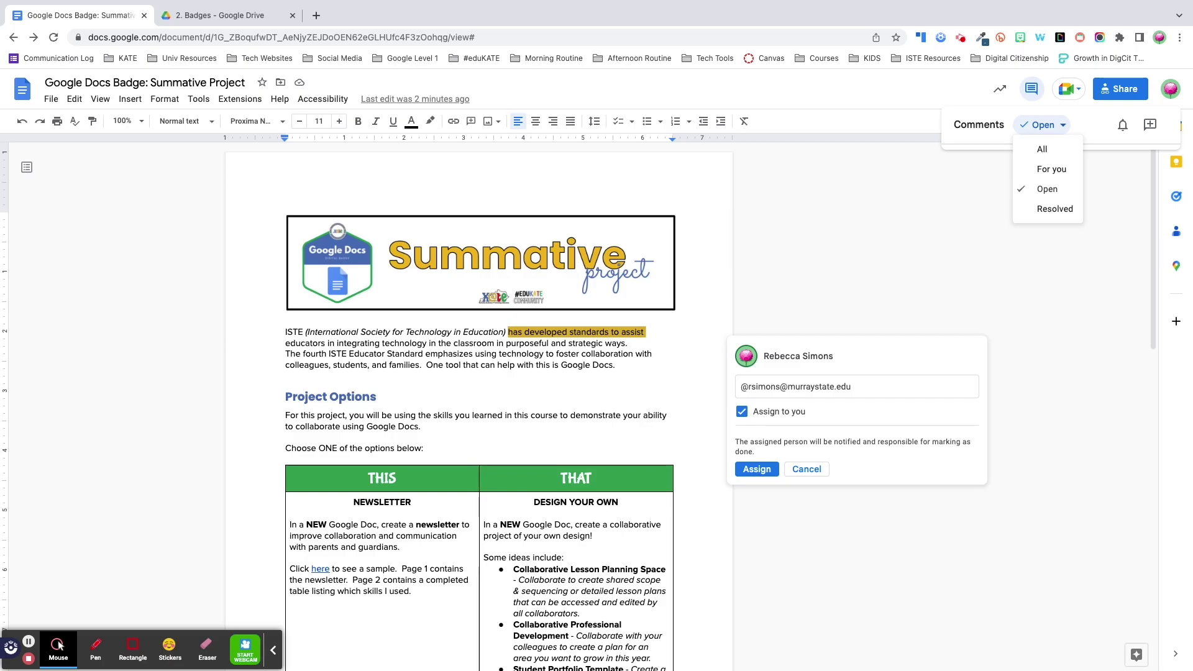
- Filter the Comments panel to 'For you' and scroll through the thread
left_click(1051, 170)
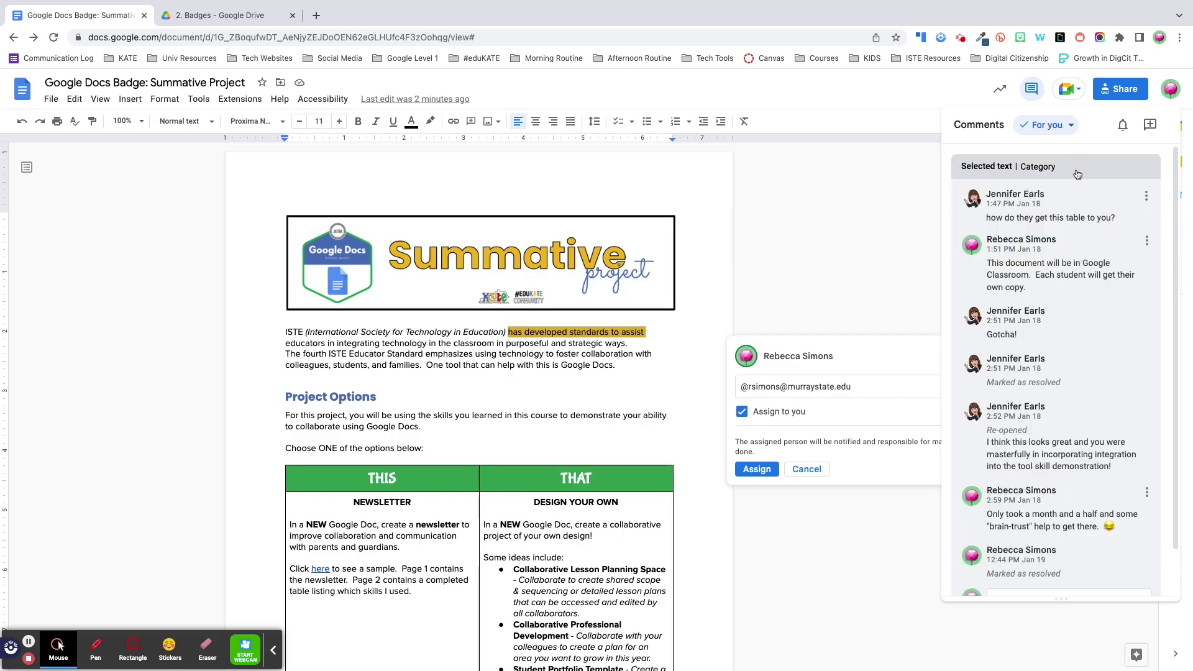
scroll(1059, 554, "down", 1)
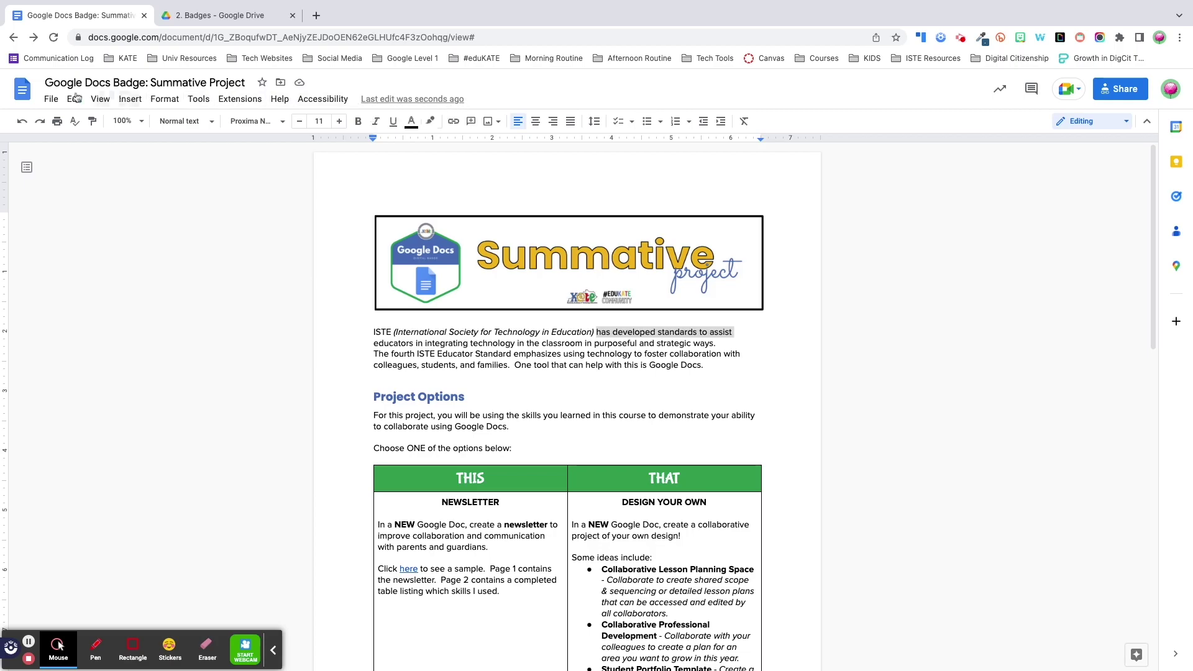
- Open the agenda document's full version history from File > Version history
left_click(51, 101)
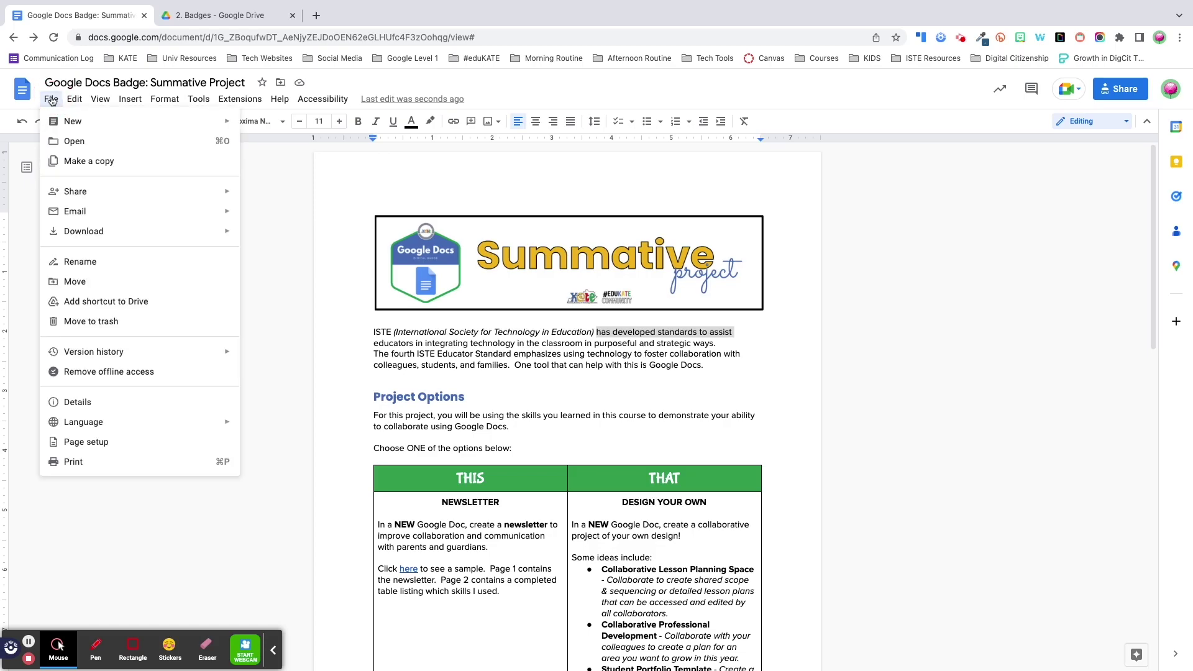
mouse_move(115, 352)
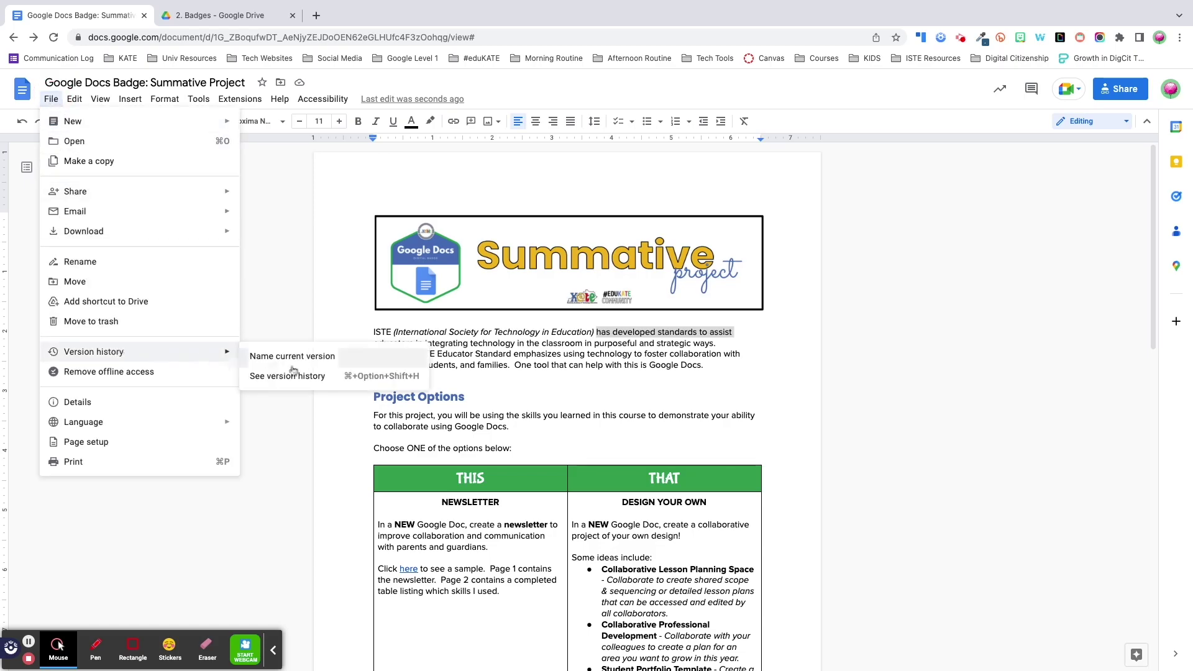
left_click(341, 375)
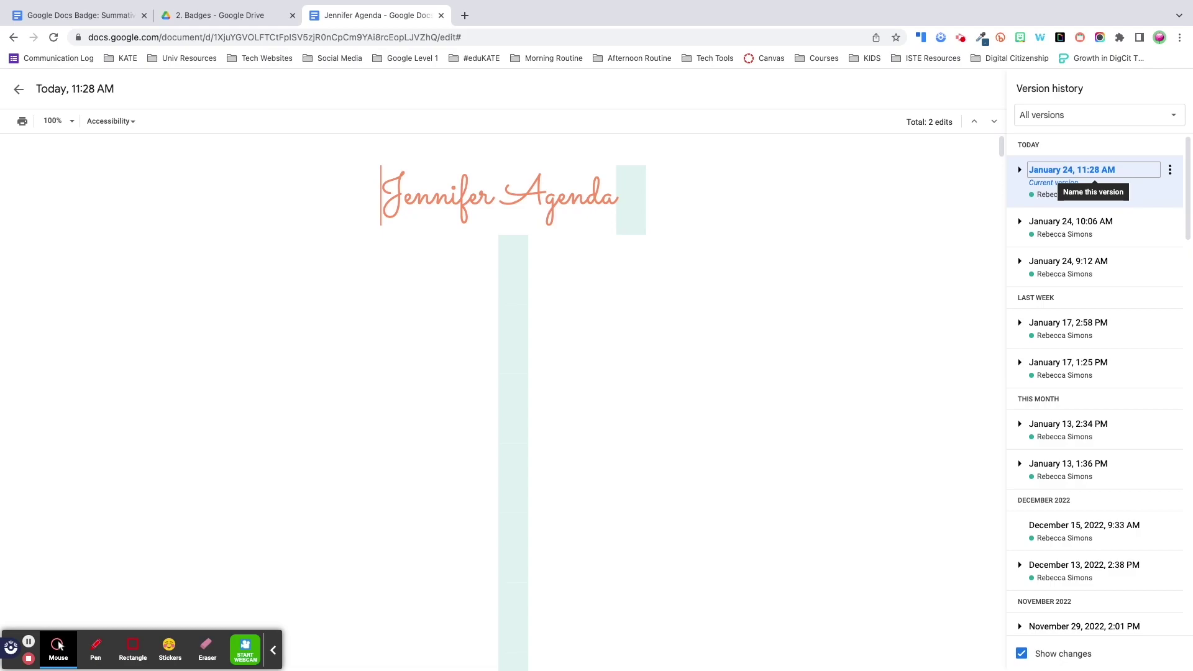
- Name the current version 'J.Agenda - 1/24/23' and filter the list to Named versions
left_click(1101, 169)
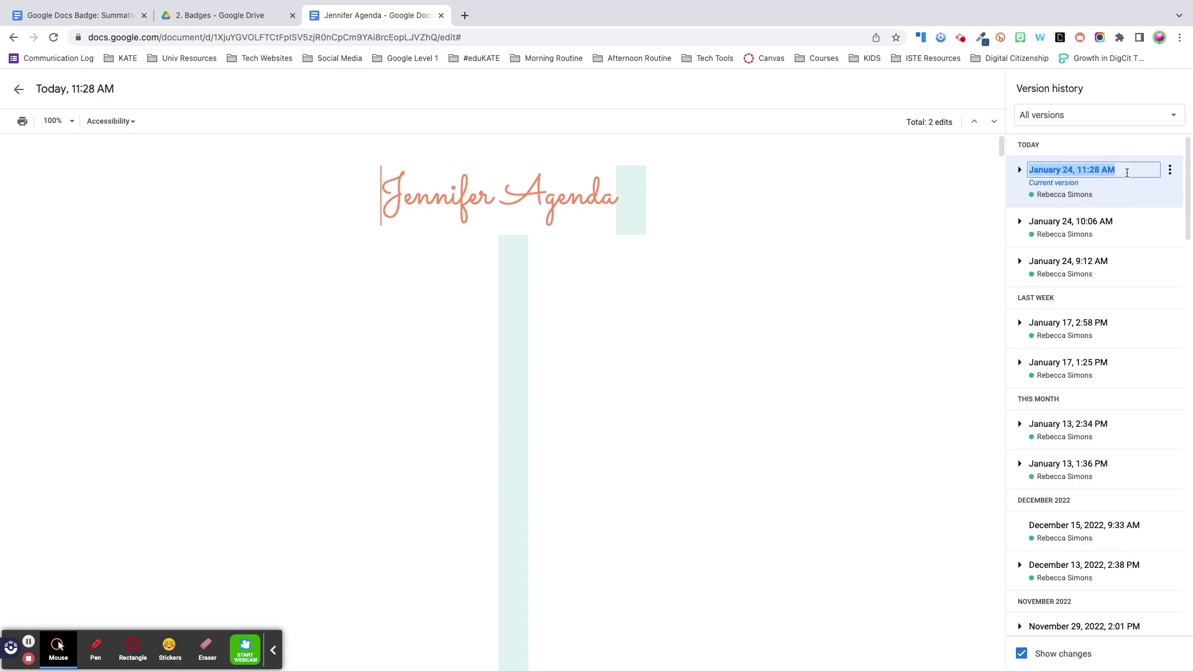
type("J")
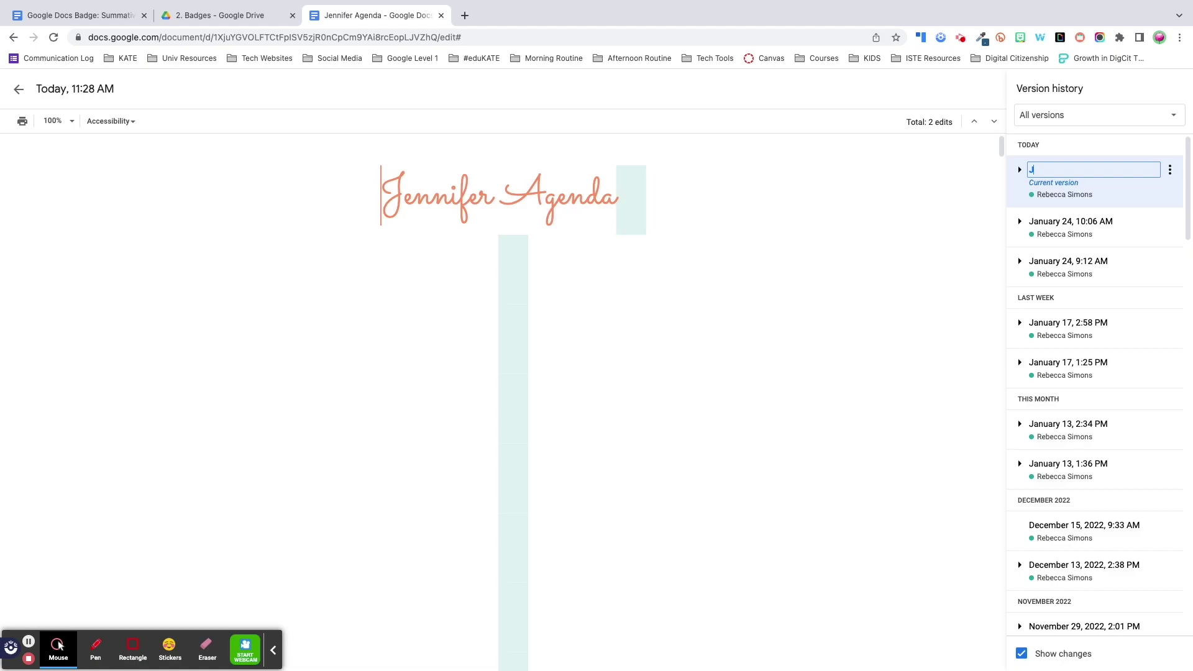
type(".Agenda - 1/24/23")
key("Return")
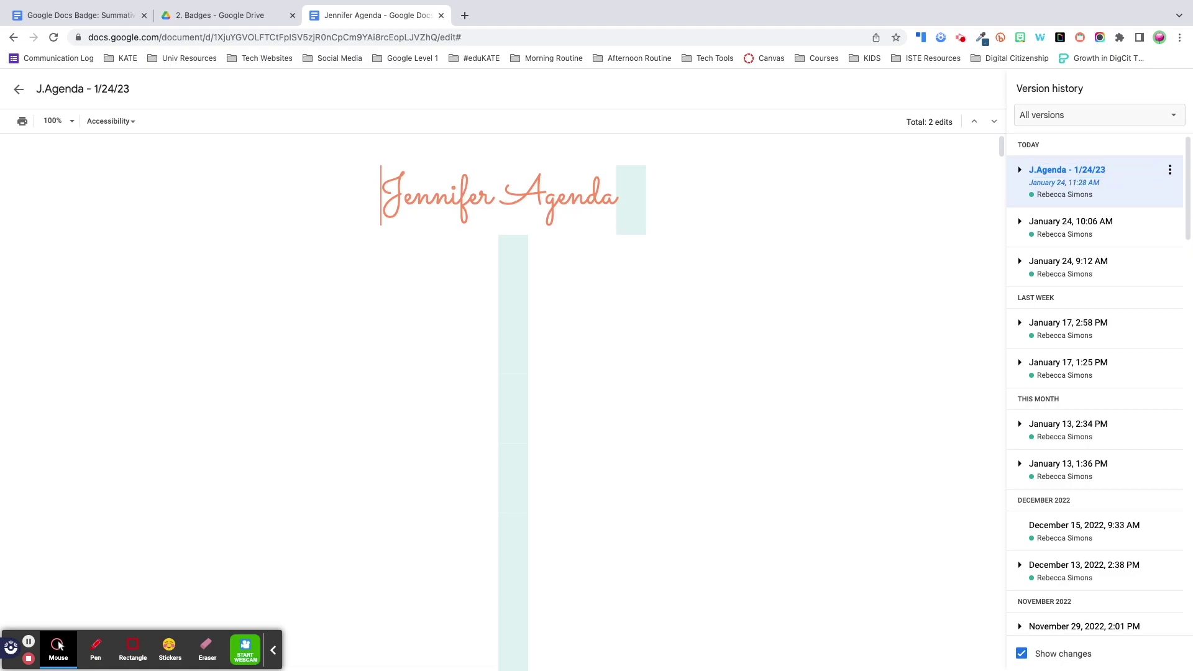
left_click(1097, 113)
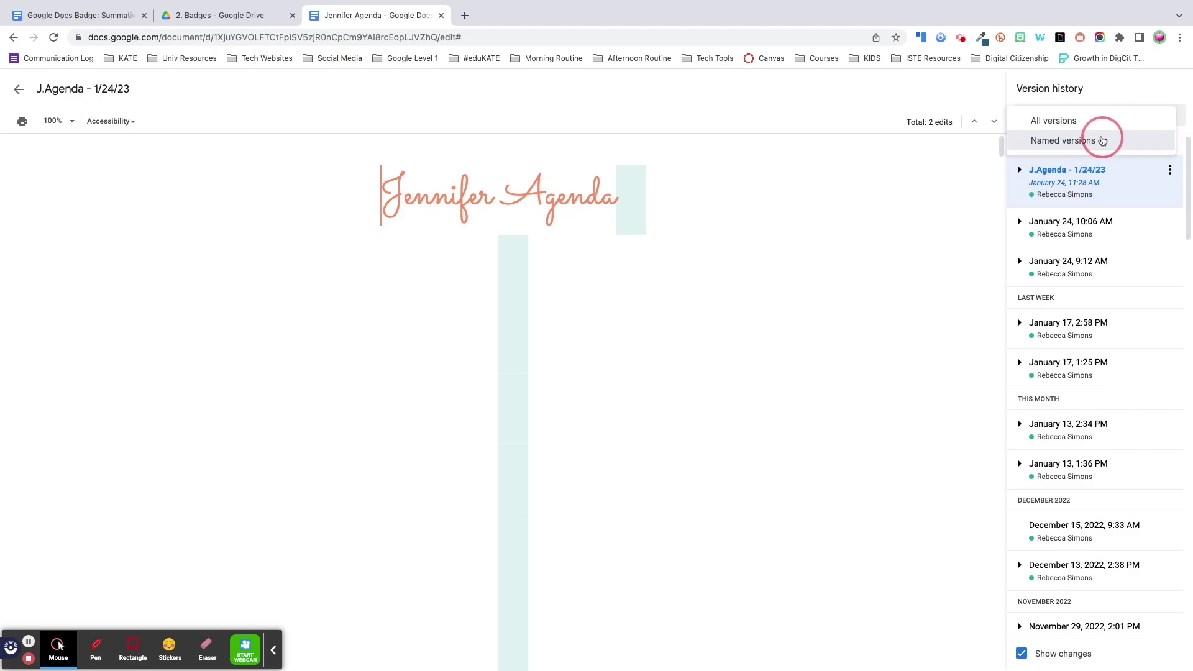
left_click(1102, 141)
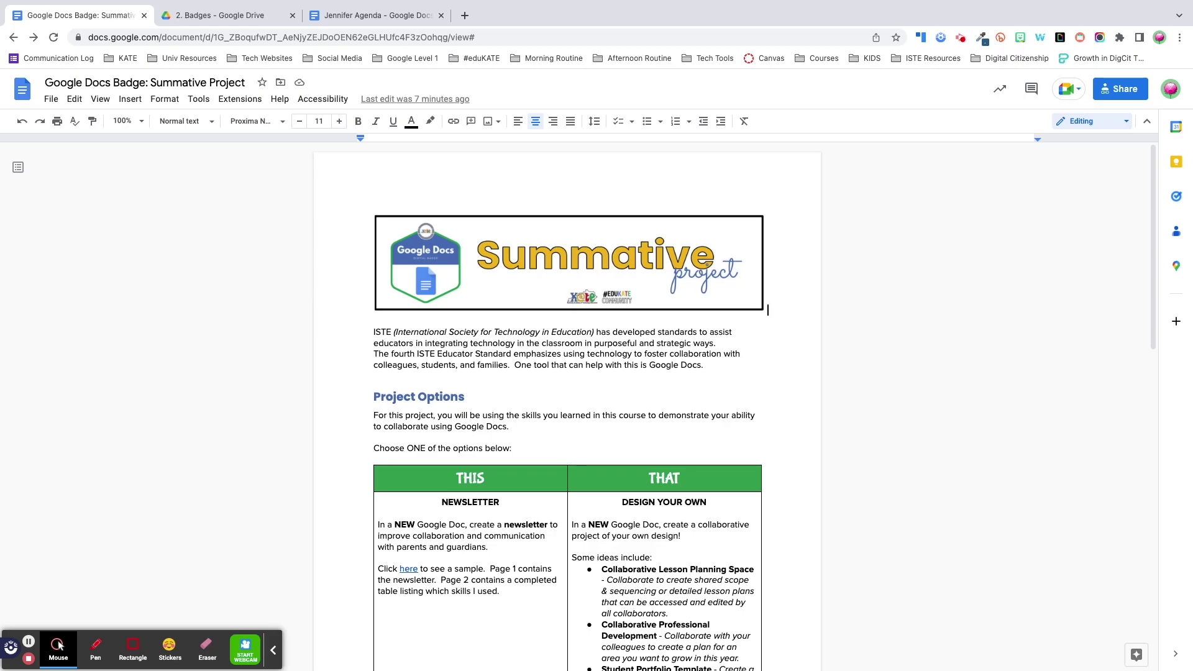
left_click(1068, 88)
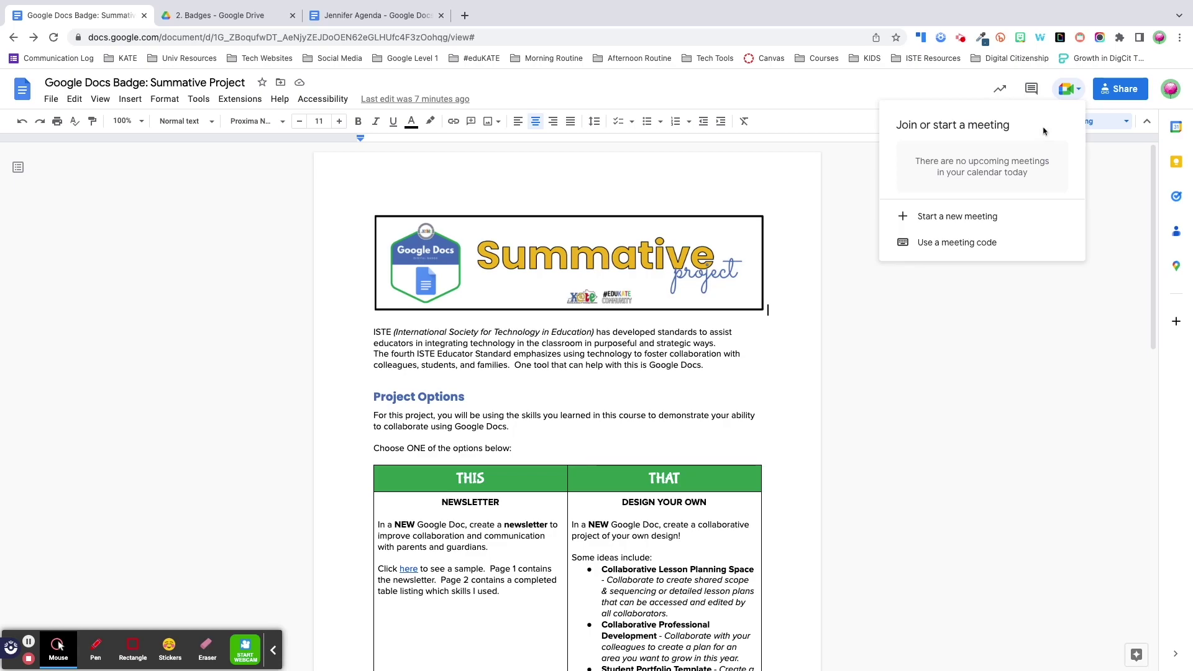
left_click(1062, 97)
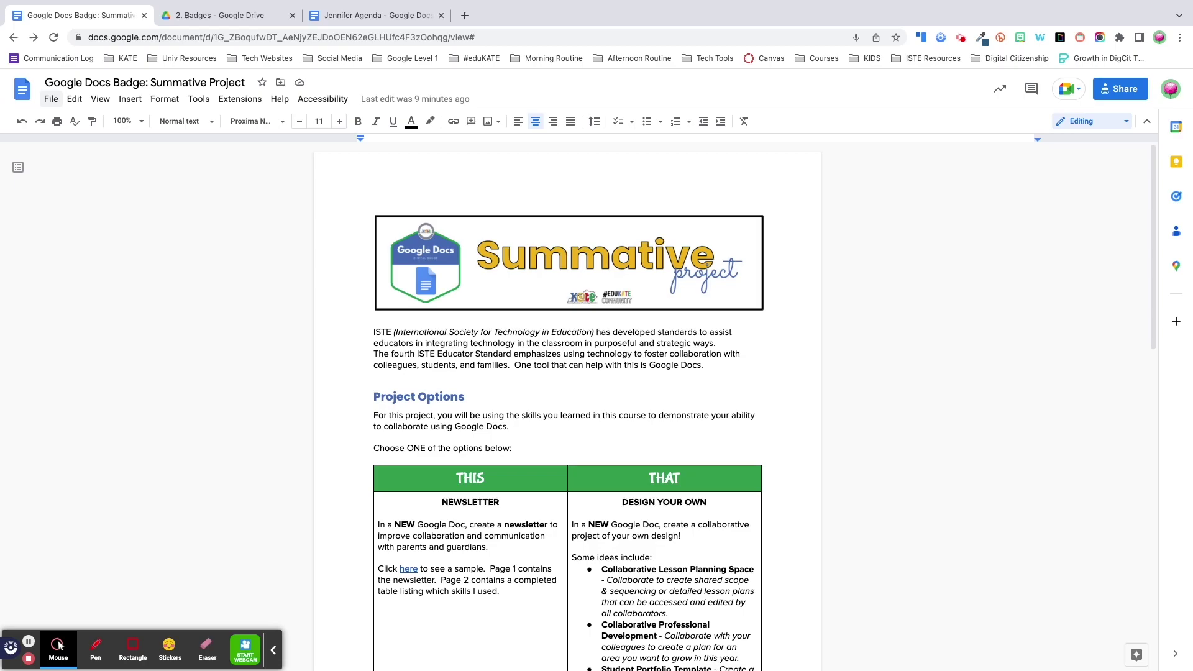
- Open the Email this file form under File > Email, then close it
key("ctrl+alt+f")
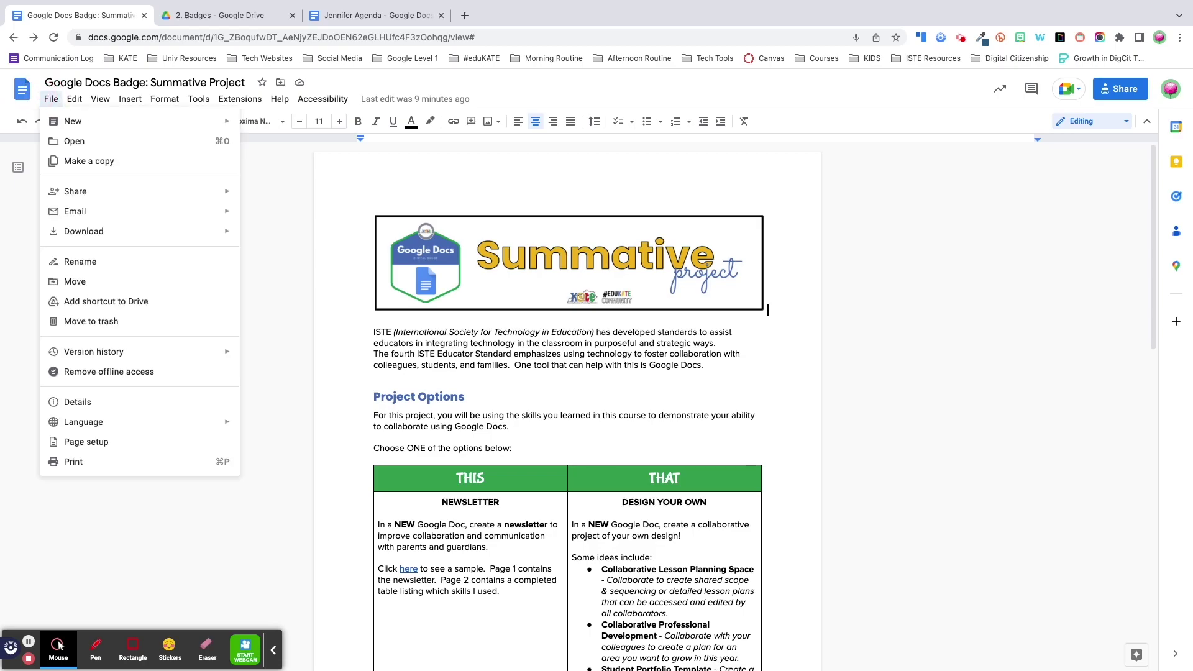
mouse_move(80, 212)
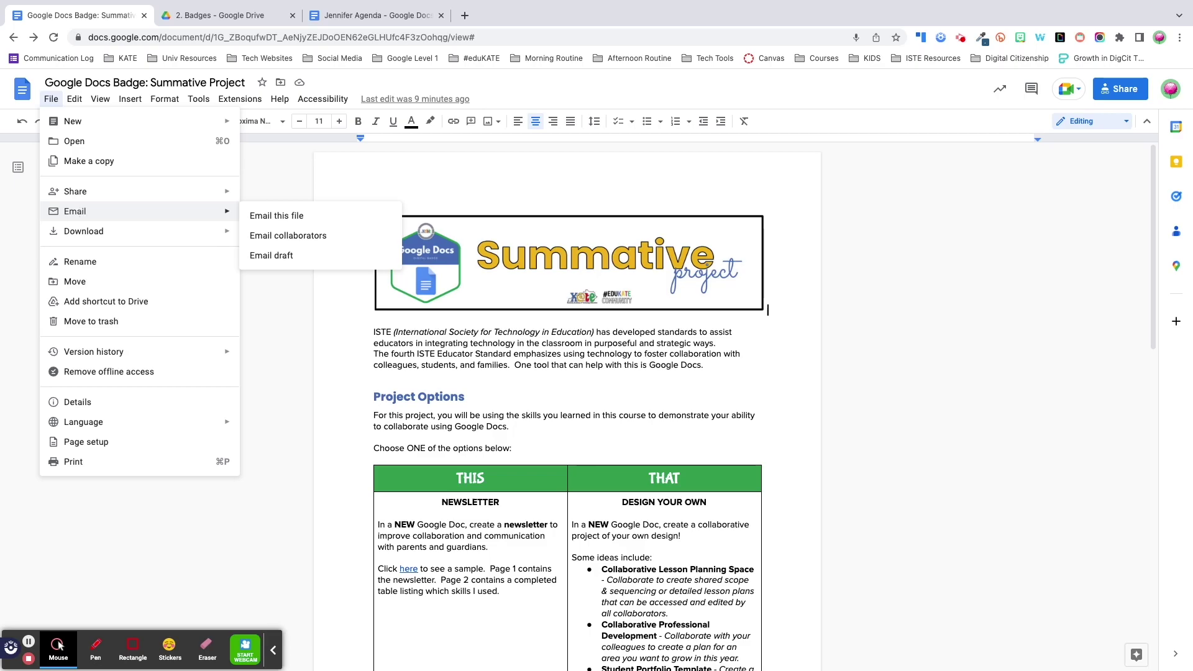
left_click(293, 215)
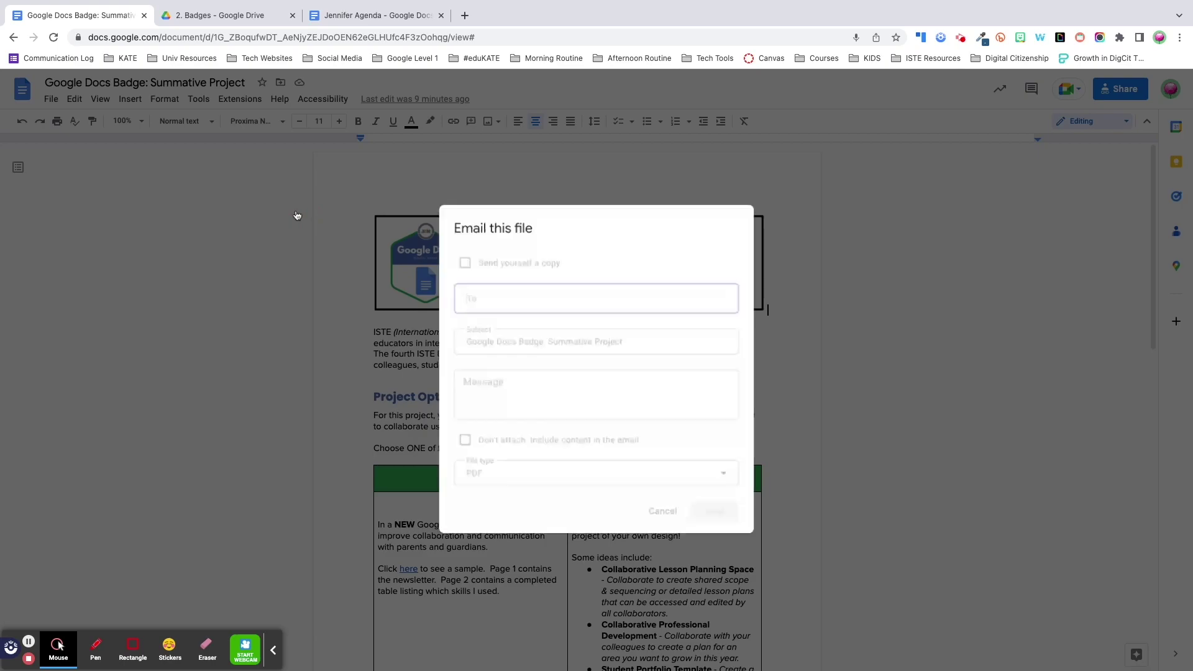
left_click(663, 514)
- Open the Email collaborators form and cancel it
left_click(51, 99)
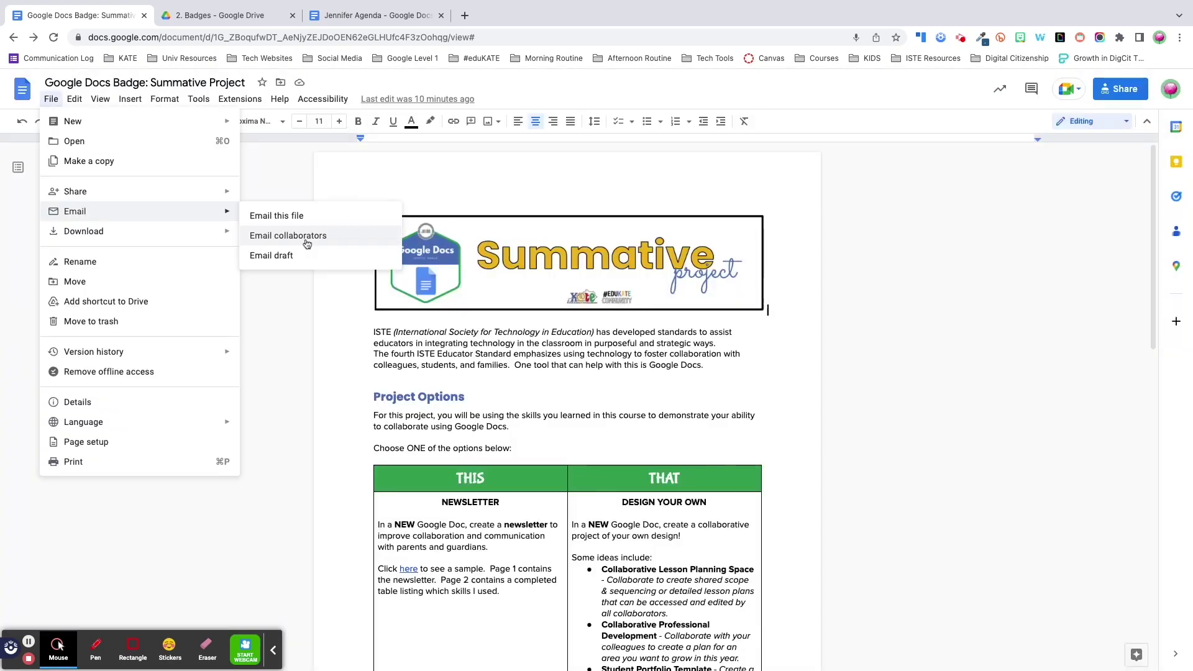
left_click(293, 231)
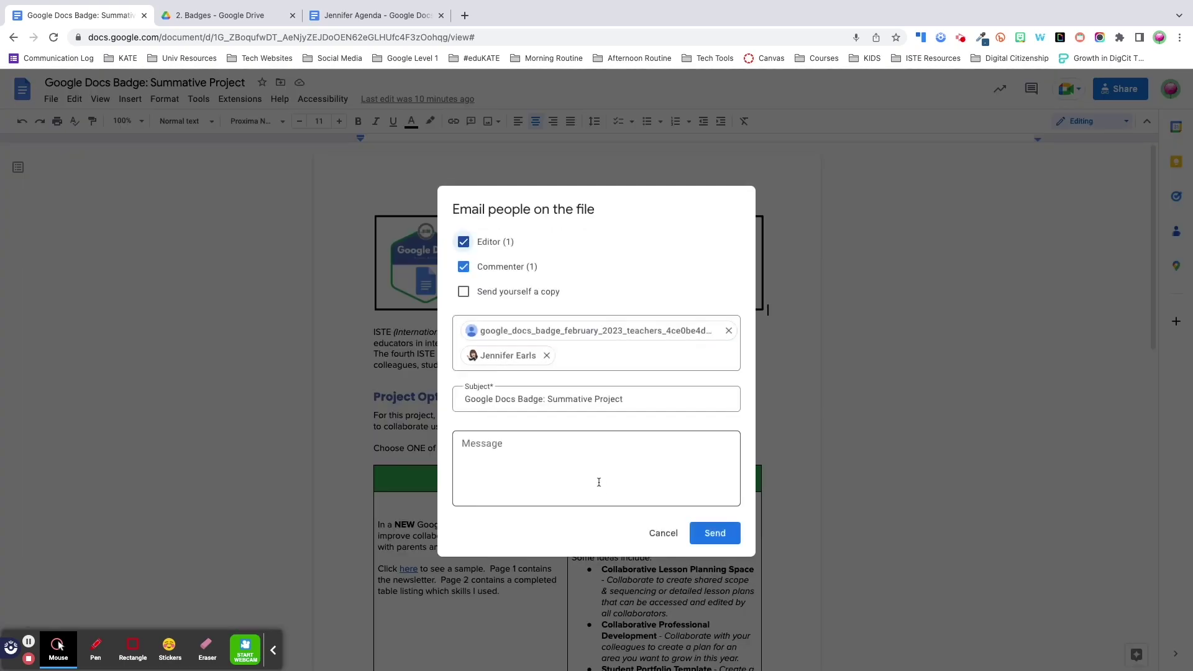
left_click(663, 533)
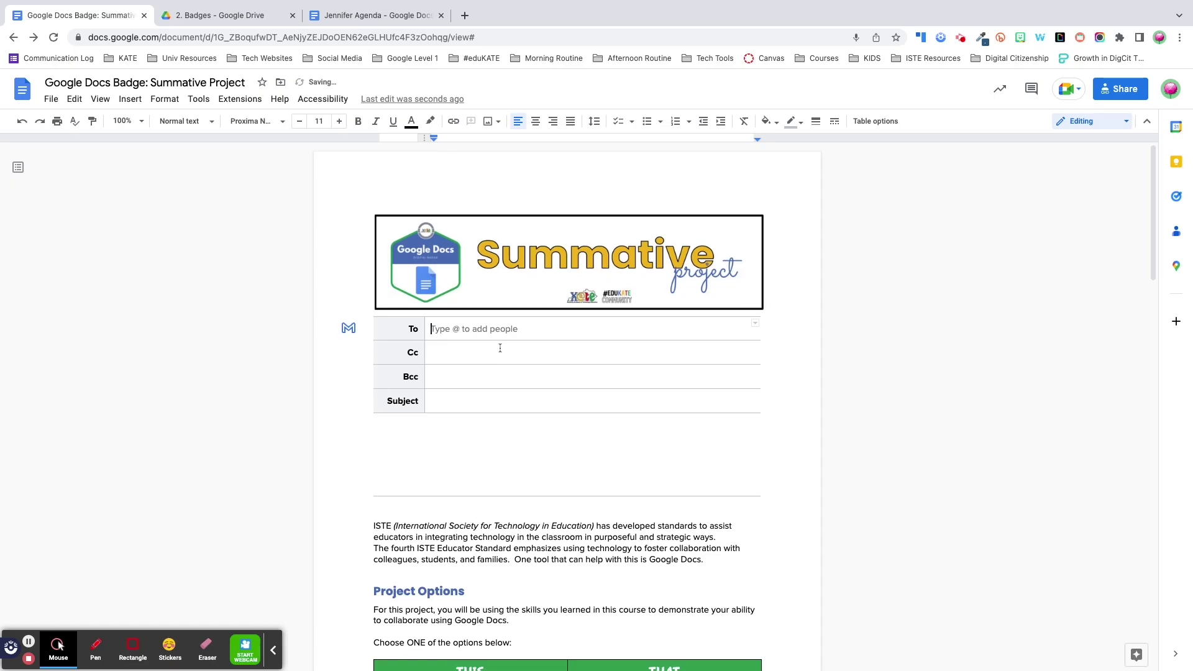